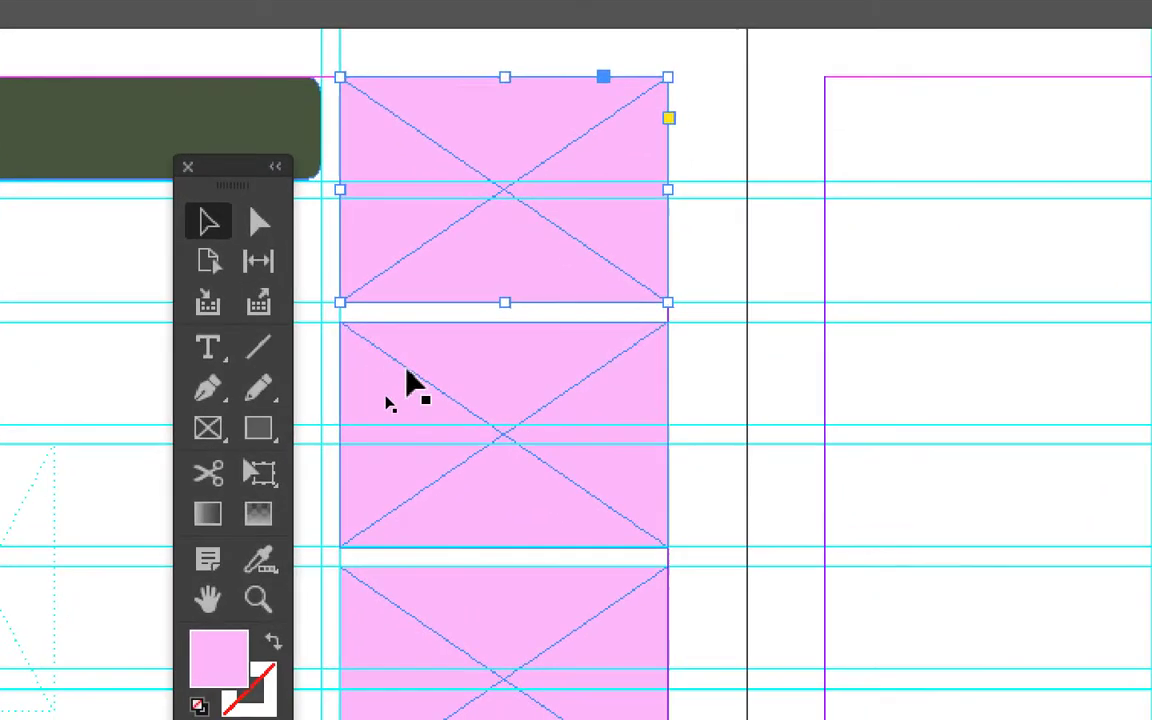
Duplicate the topmost pink picture frame from page 22 onto the empty column of page 23.
{"action": "left_click", "coordinate": [432, 532]}
{"action": "left_click", "coordinate": [432, 719]}
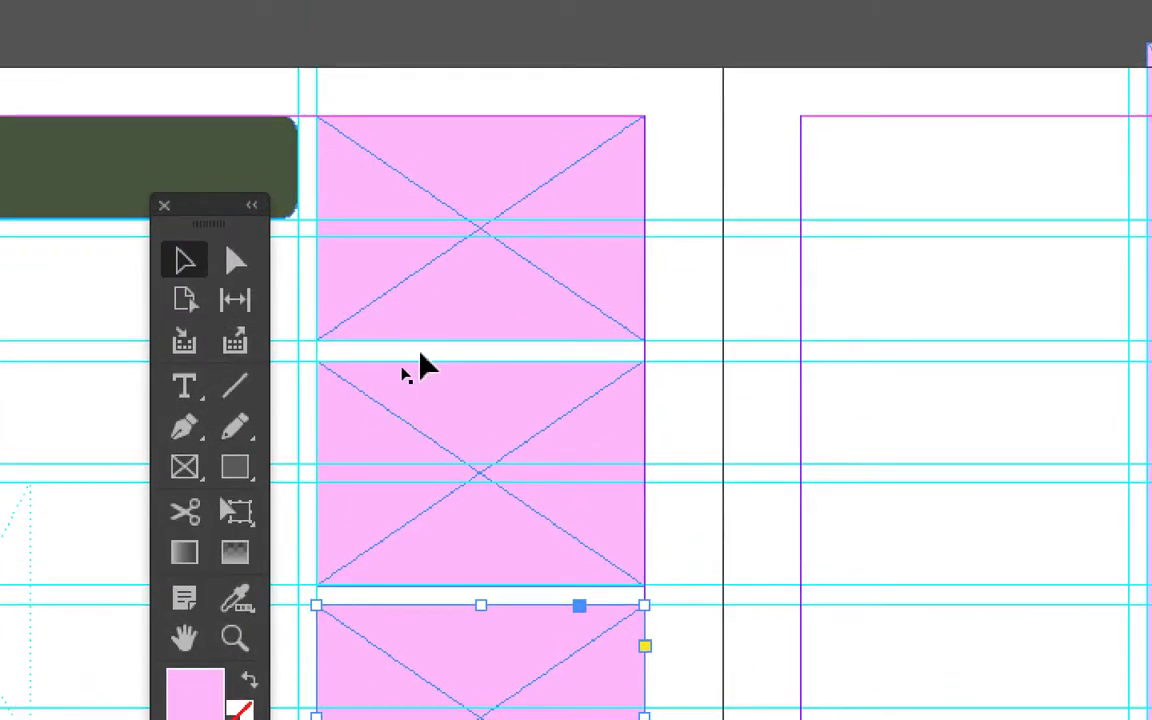
{"action": "left_click", "coordinate": [455, 60]}
{"action": "left_click", "coordinate": [455, 167]}
{"action": "left_click", "coordinate": [430, 45]}
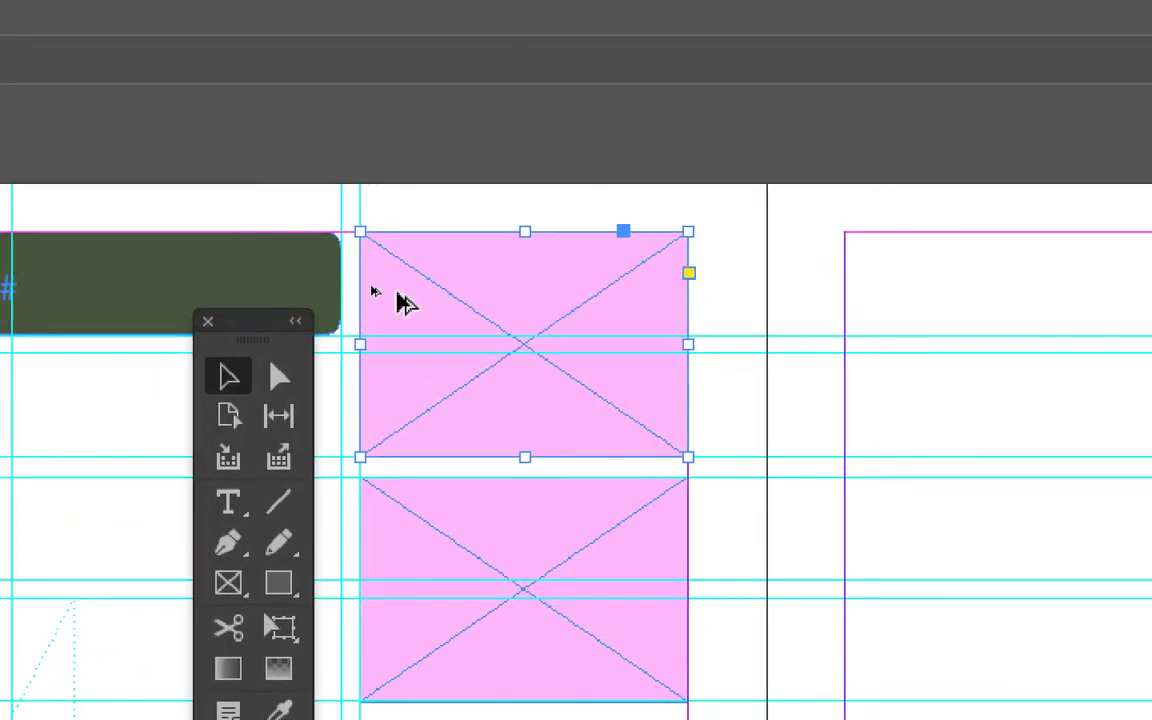
{"action": "left_click_drag", "start_coordinate": [405, 302], "coordinate": [835, 468]}
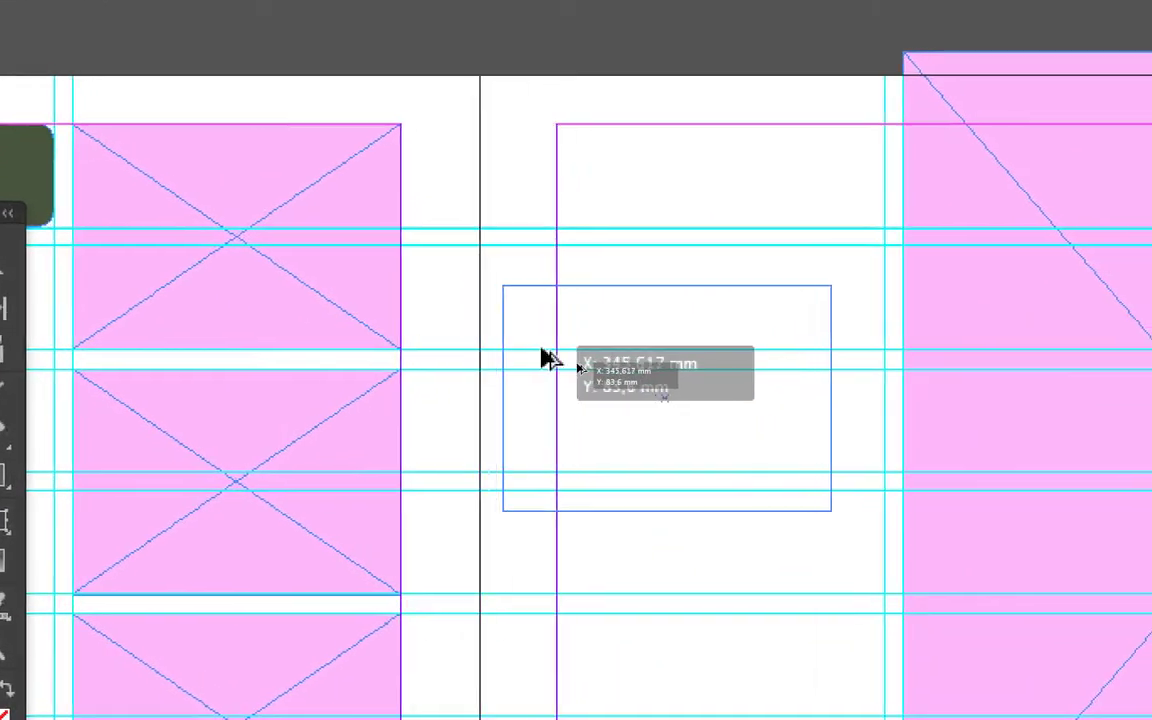
{"action": "left_click_drag", "start_coordinate": [542, 350], "coordinate": [542, 350]}
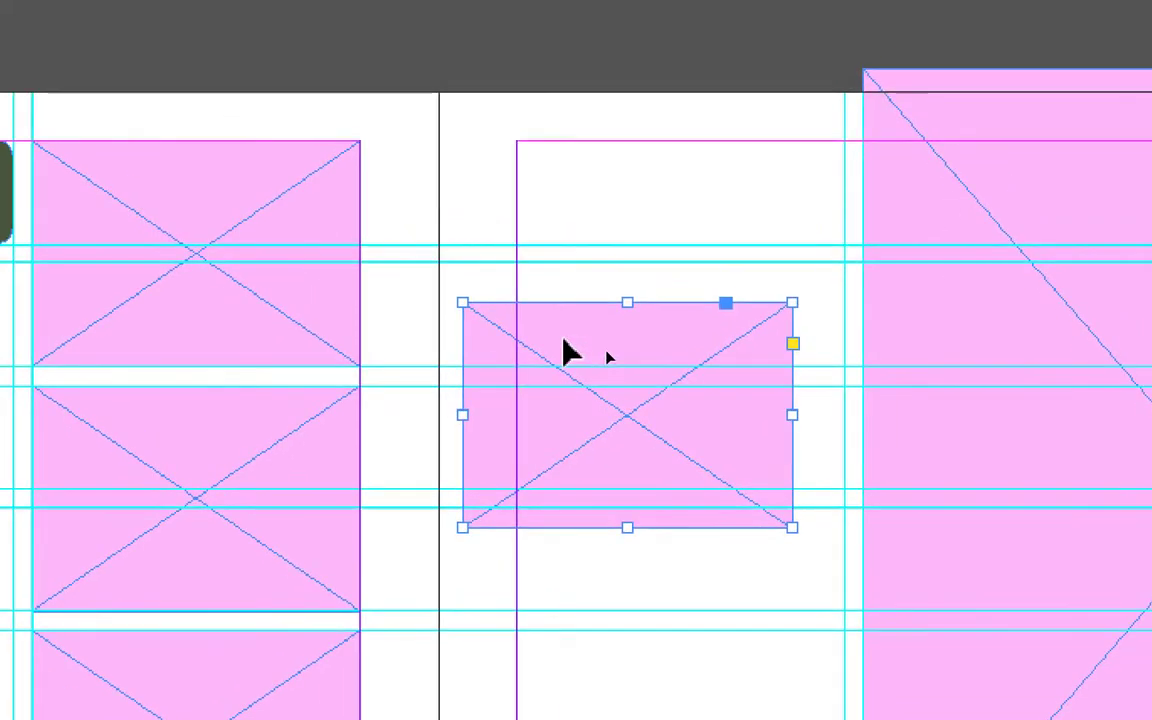
Align the copied frame with the upper inner margin corner of page 23 and extend its lower edge to 89.7 mm height.
{"action": "left_click_drag", "start_coordinate": [618, 328], "coordinate": [675, 210]}
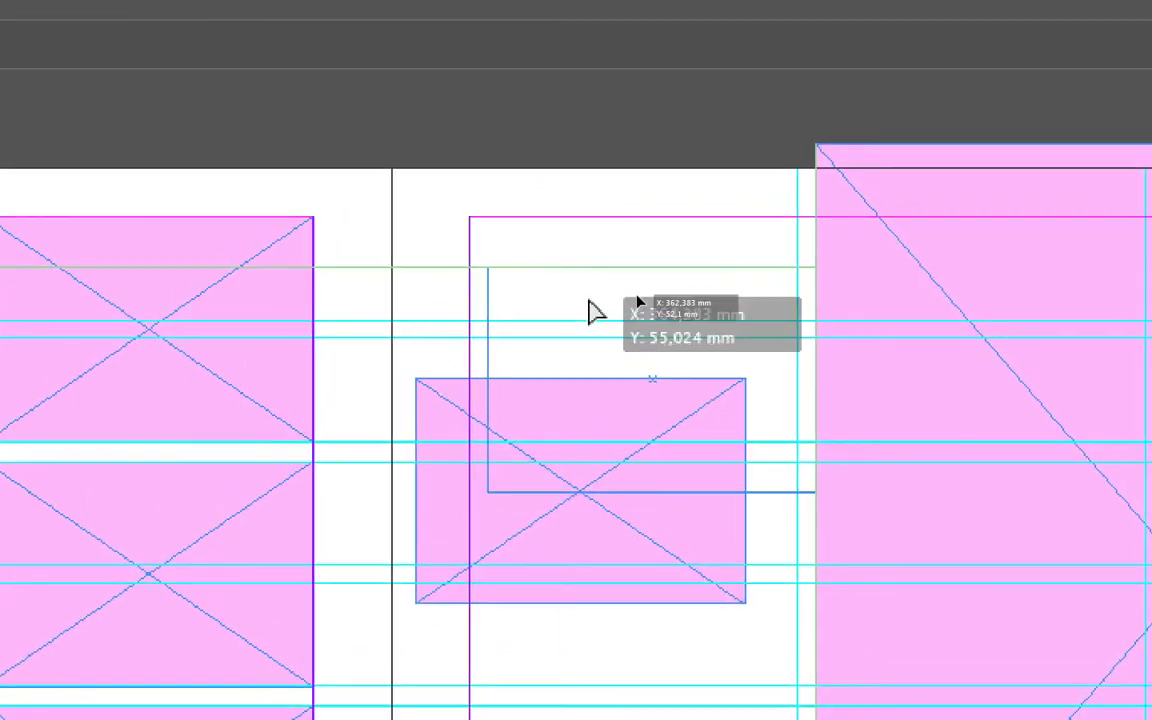
{"action": "mouse_move", "coordinate": [589, 301]}
{"action": "left_mouse_down"}
{"action": "mouse_move", "coordinate": [583, 283]}
{"action": "mouse_move", "coordinate": [590, 315]}
{"action": "mouse_move", "coordinate": [573, 306]}
{"action": "left_mouse_up"}
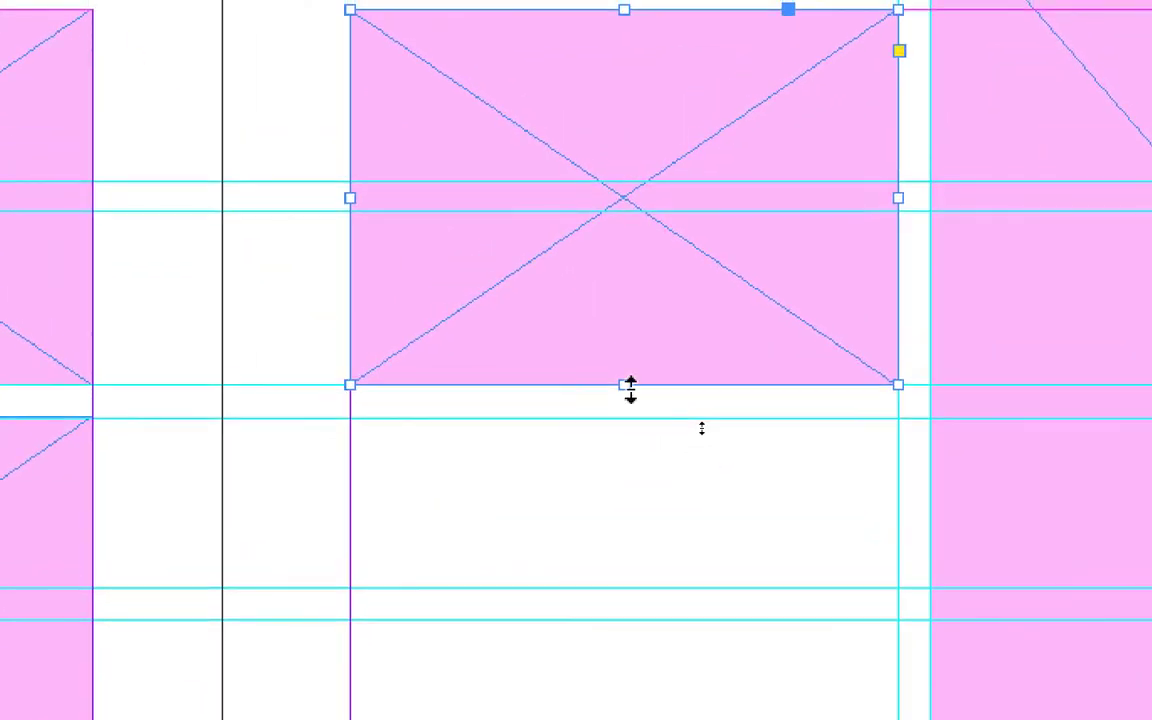
{"action": "left_click_drag", "start_coordinate": [630, 388], "coordinate": [630, 465]}
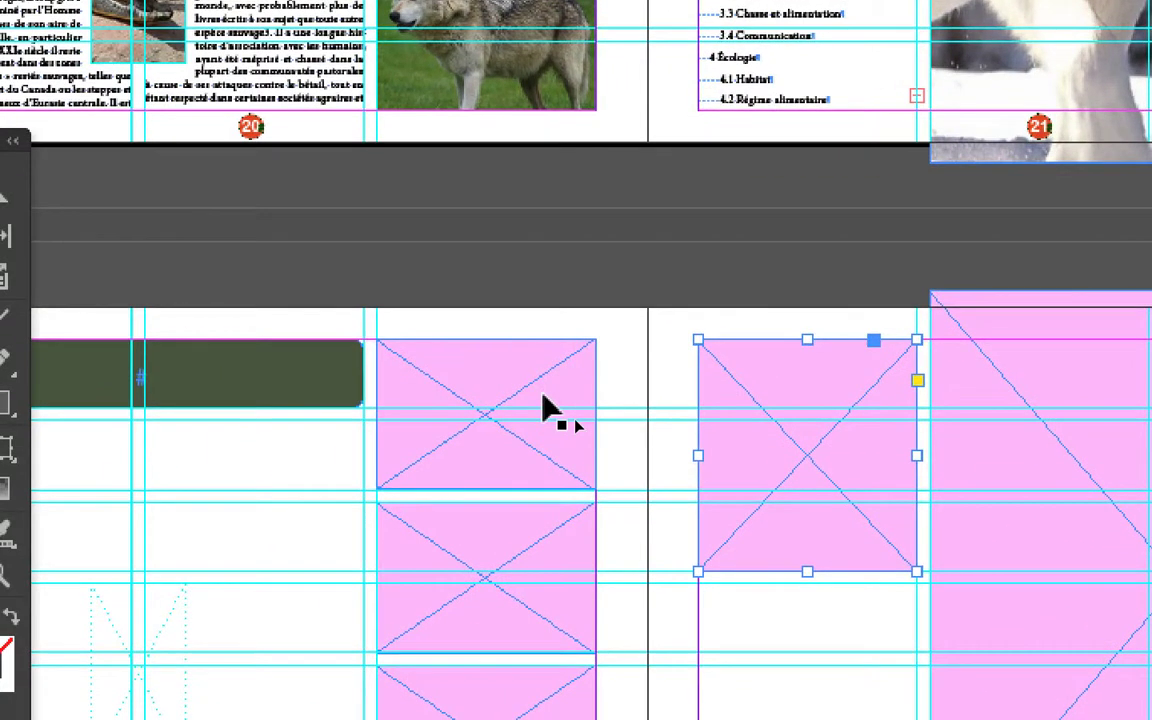
{"action": "left_click", "coordinate": [544, 400]}
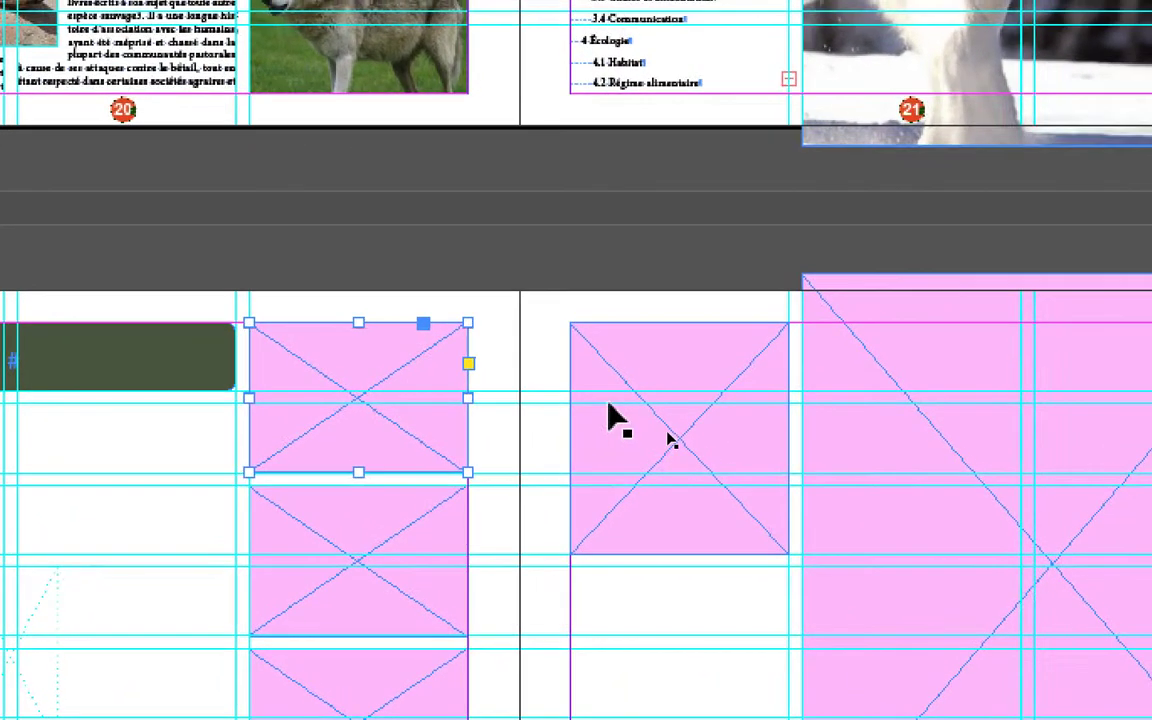
{"action": "left_click", "coordinate": [611, 428]}
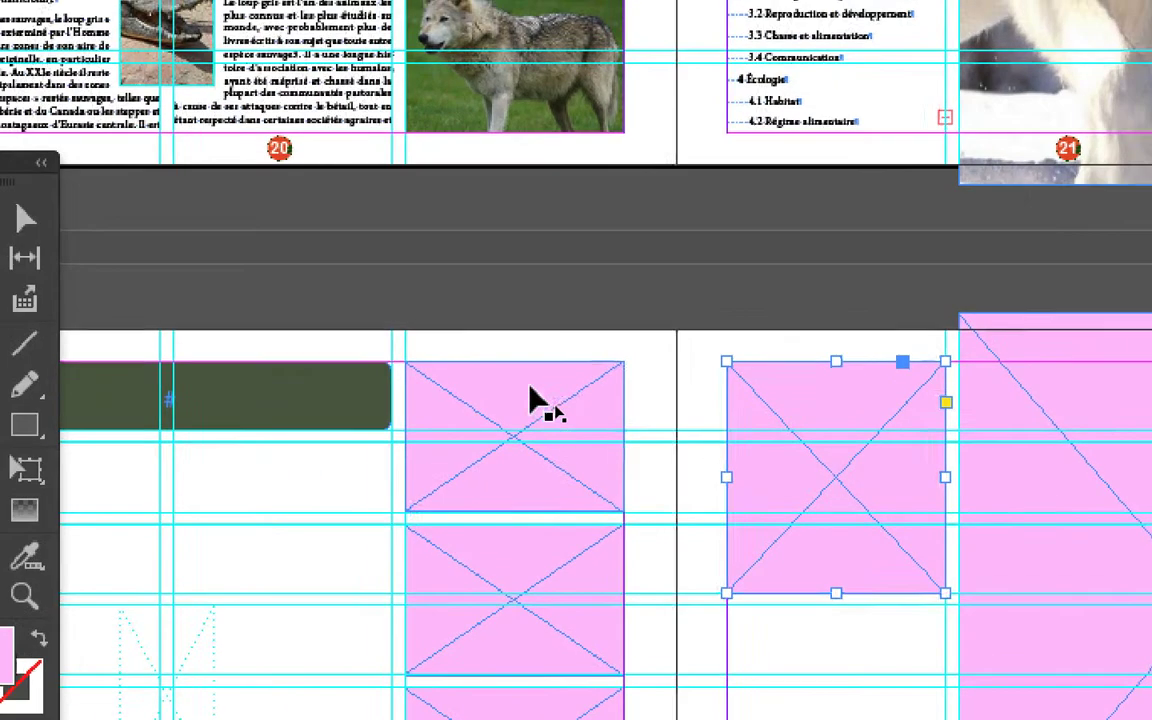
{"action": "left_click", "coordinate": [476, 378]}
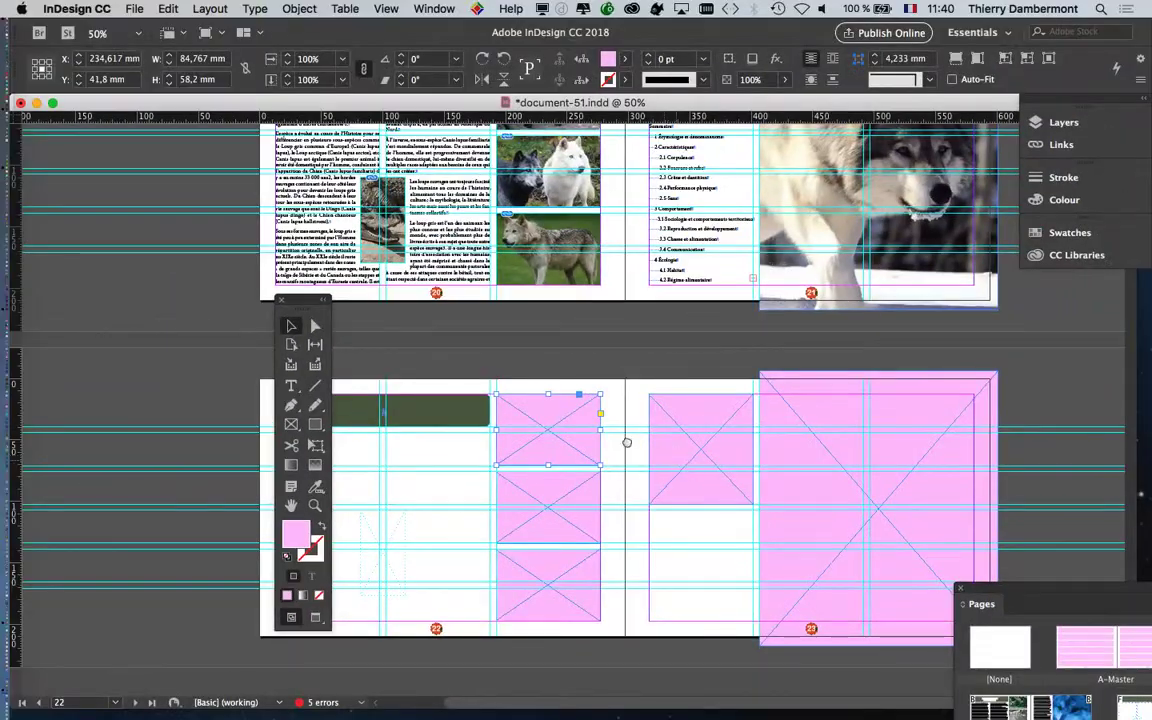
Place Mexican_Wolf_065.PSD from the Links folder of document-50 Folder into the smaller picture frame on page 23.
{"action": "scroll", "coordinate": [627, 442], "scroll_direction": "right", "scroll_amount": 5}
{"action": "left_click_drag", "start_coordinate": [313, 303], "coordinate": [190, 291]}
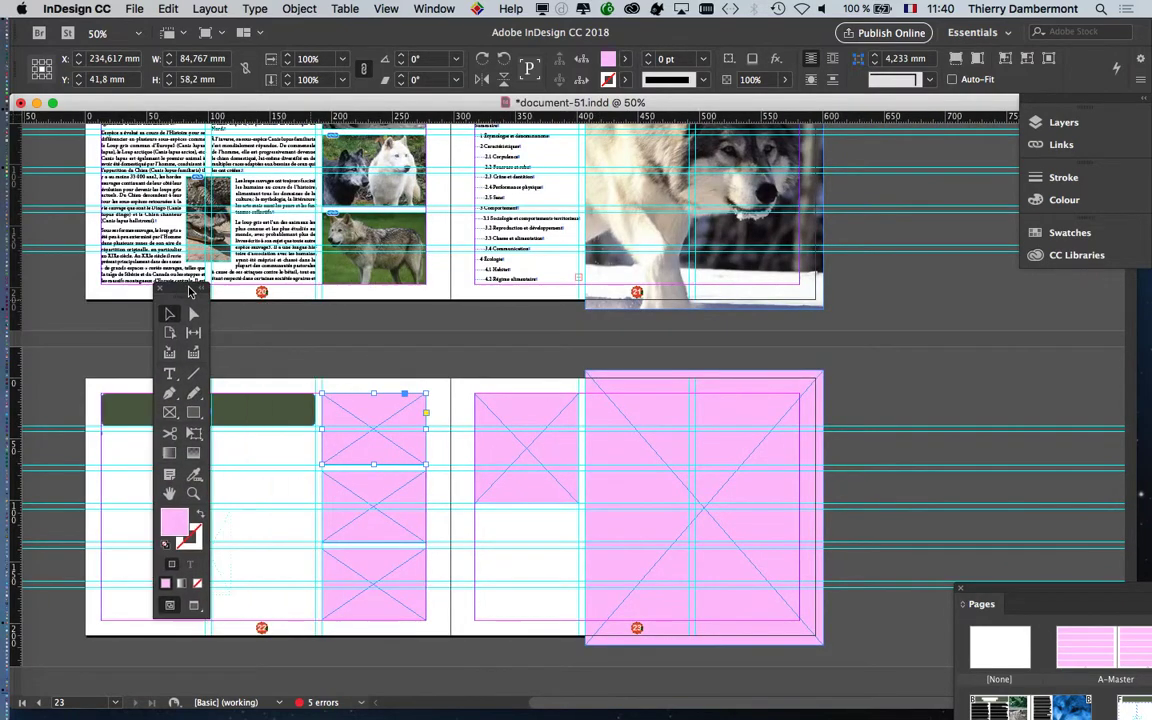
{"action": "scroll", "coordinate": [556, 621], "scroll_direction": "up", "scroll_amount": 2}
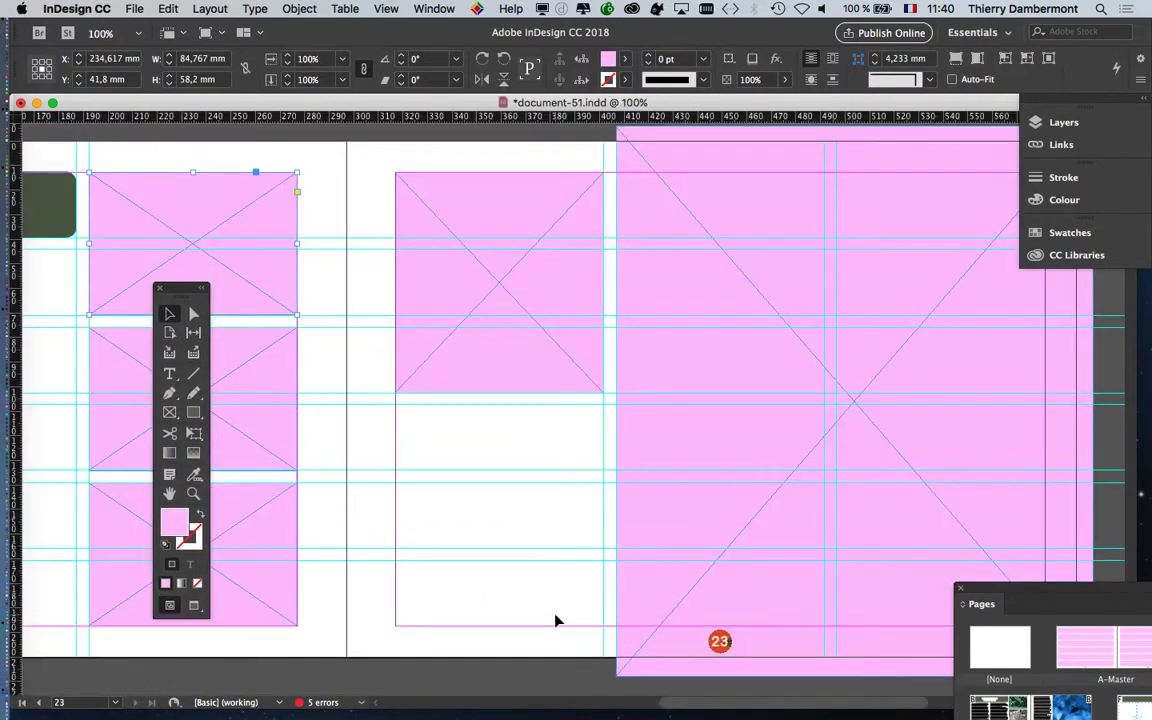
{"action": "left_click", "coordinate": [446, 300]}
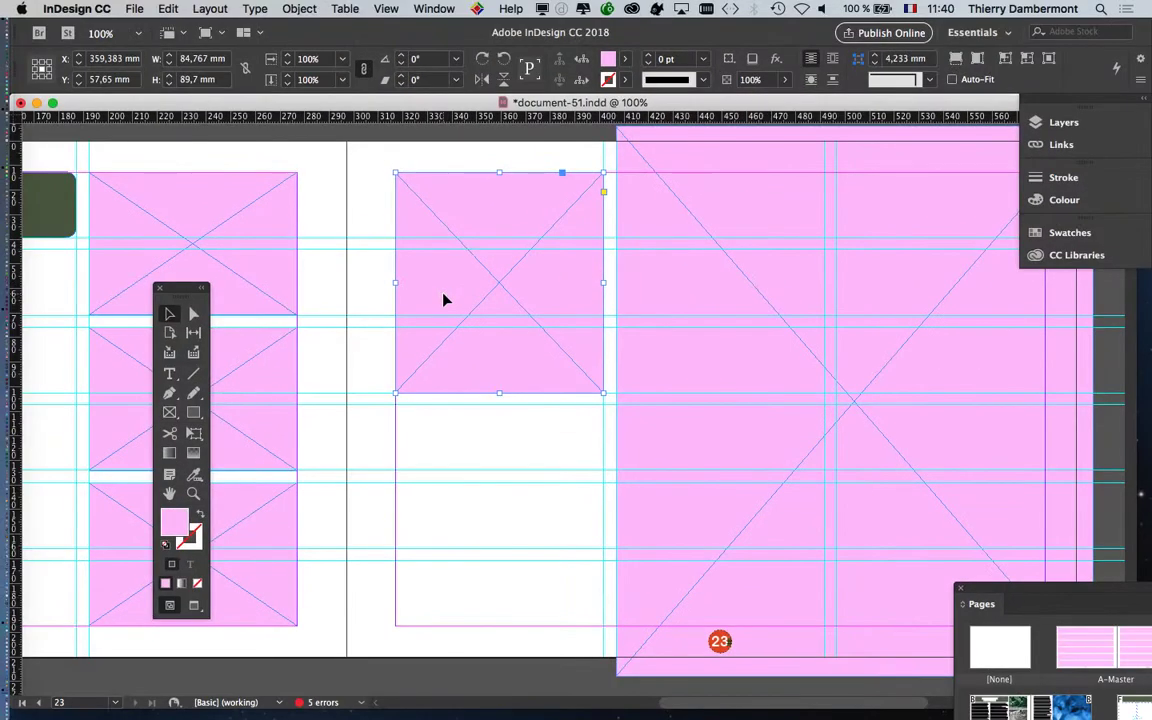
{"action": "left_click", "coordinate": [133, 9]}
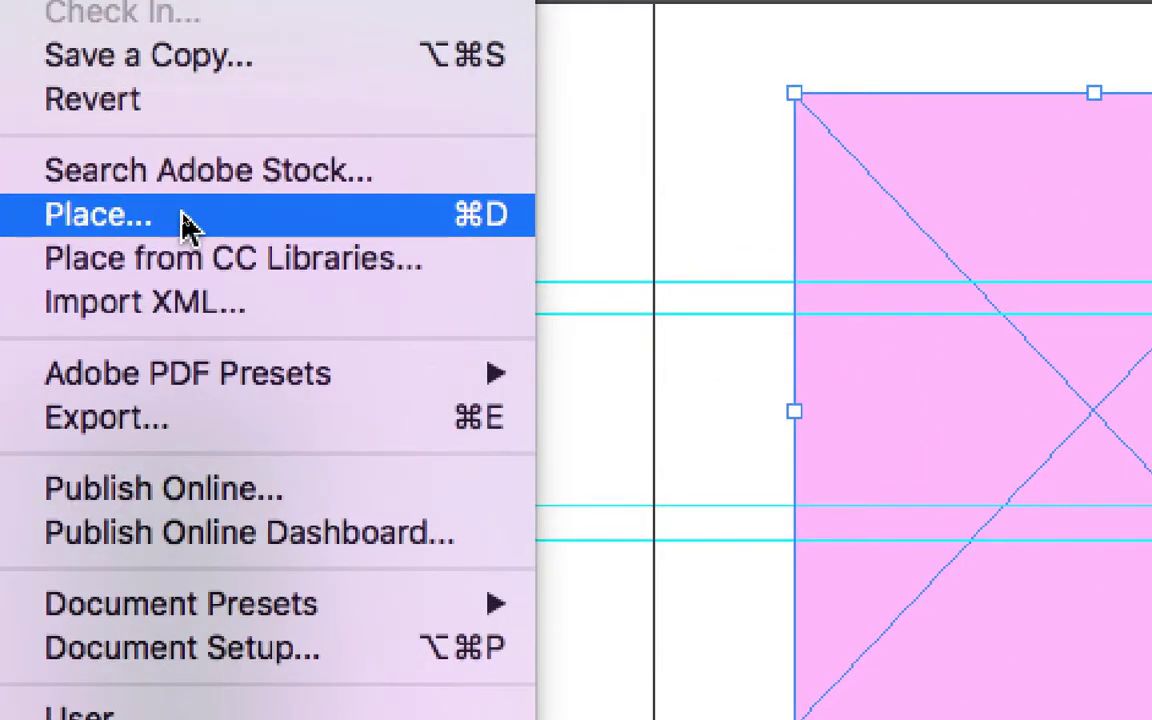
{"action": "left_click", "coordinate": [188, 226]}
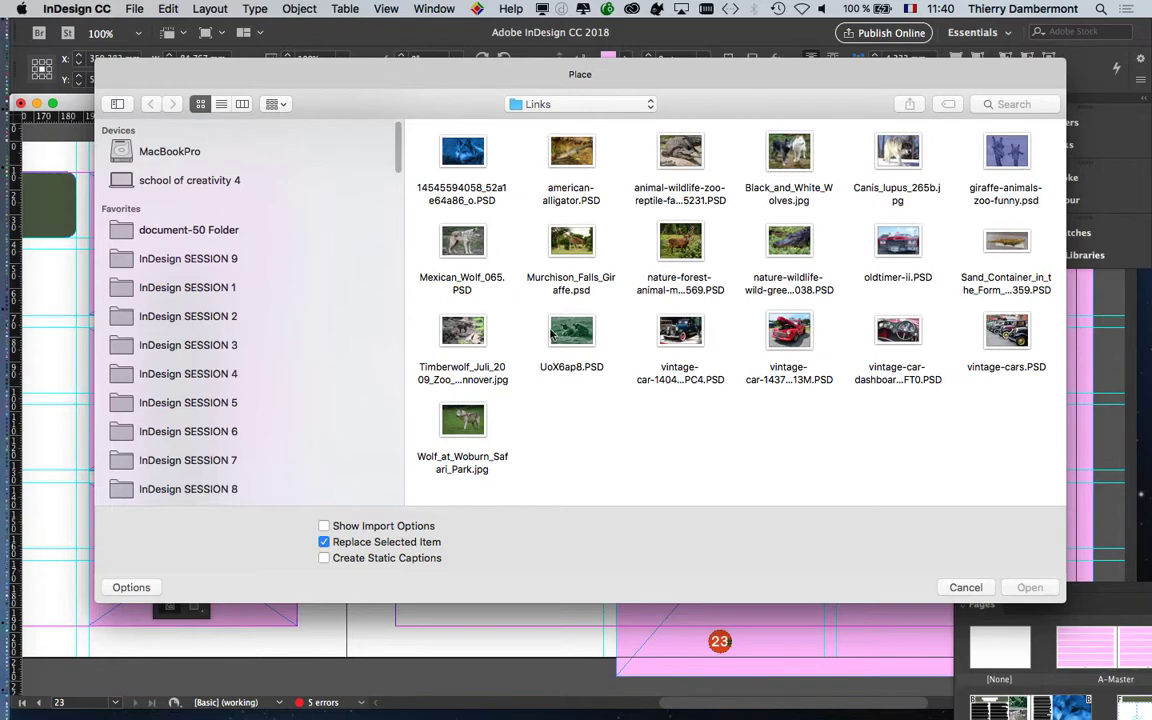
{"action": "left_click", "coordinate": [205, 230]}
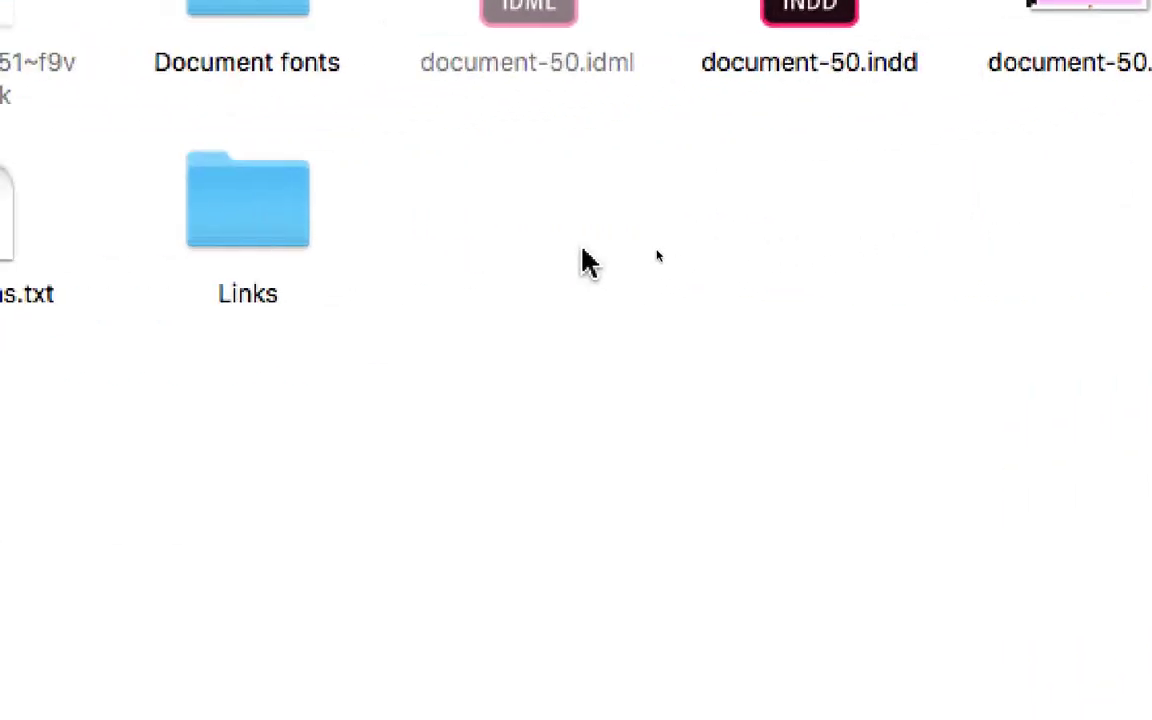
{"action": "left_click", "coordinate": [258, 218]}
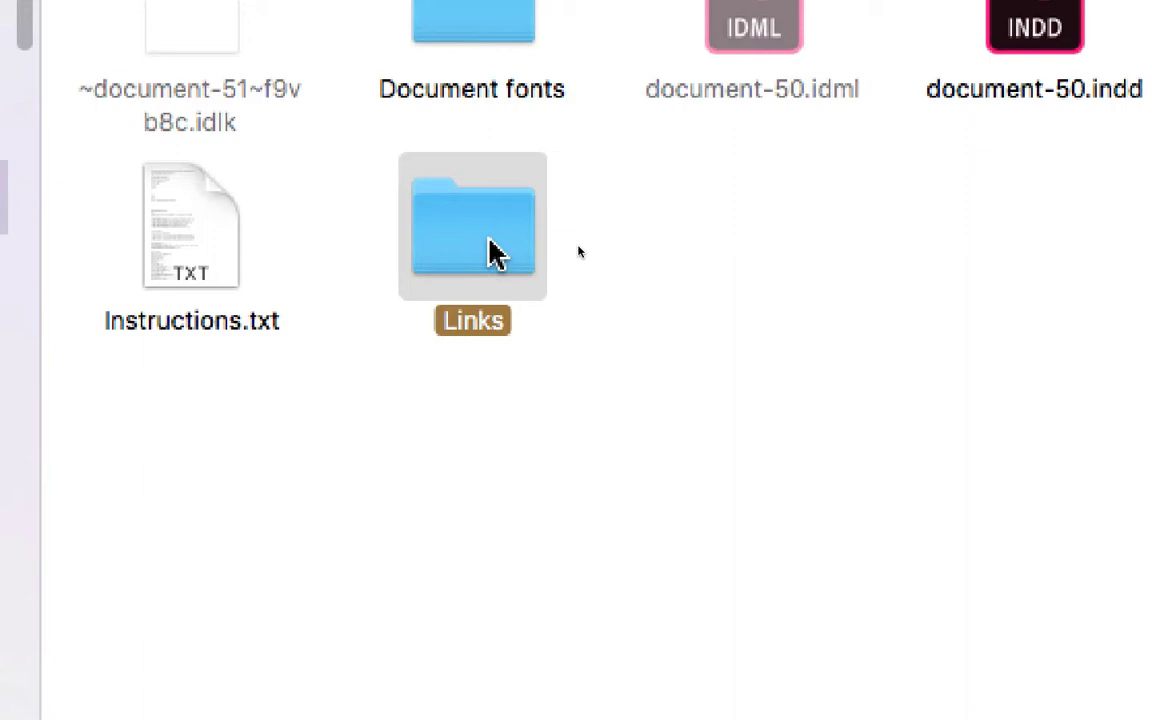
{"action": "double_click", "coordinate": [492, 252]}
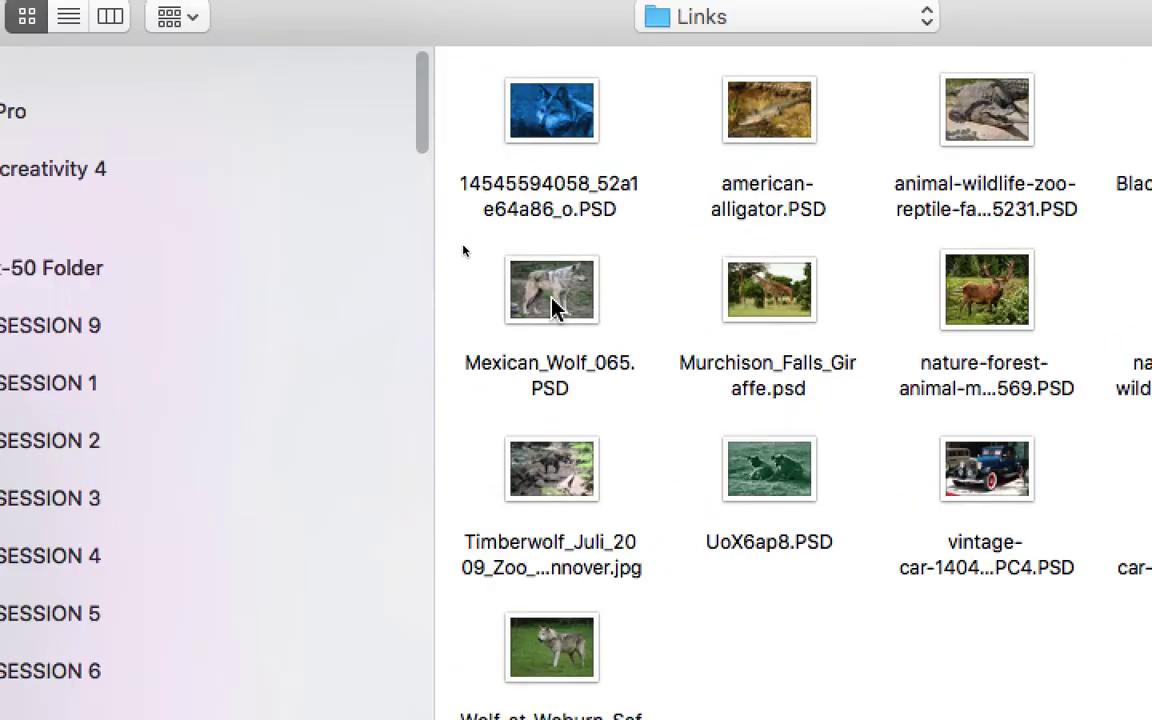
{"action": "left_click", "coordinate": [350, 208]}
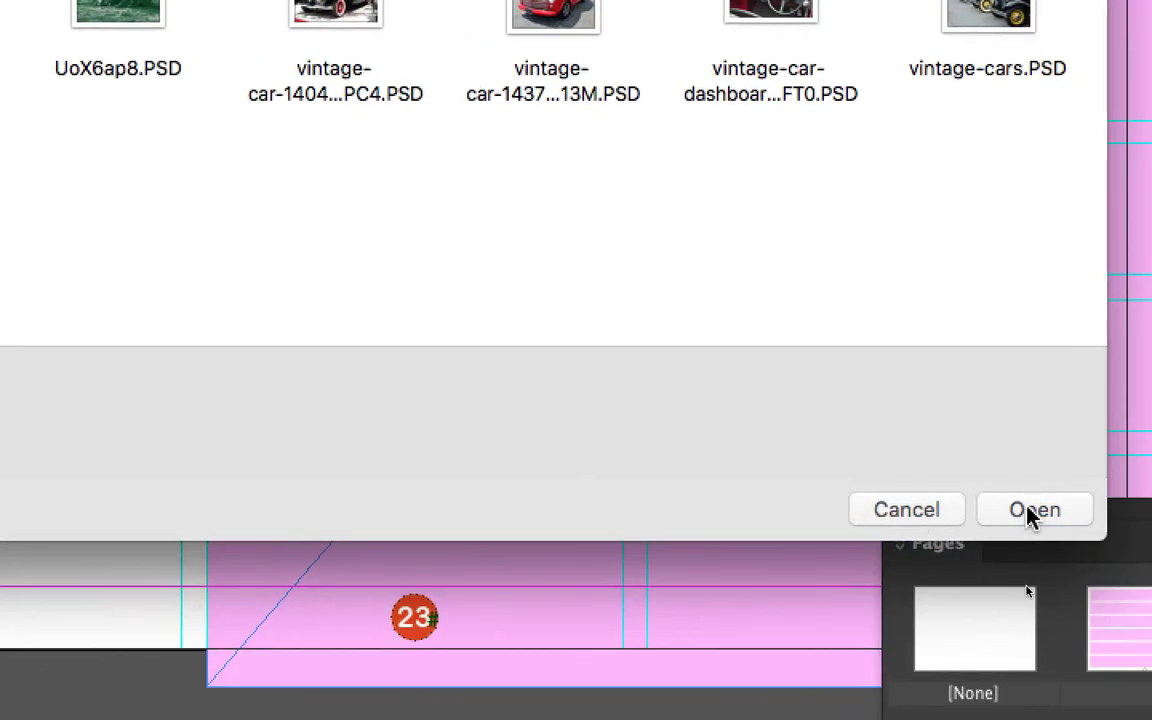
{"action": "left_click", "coordinate": [1032, 512]}
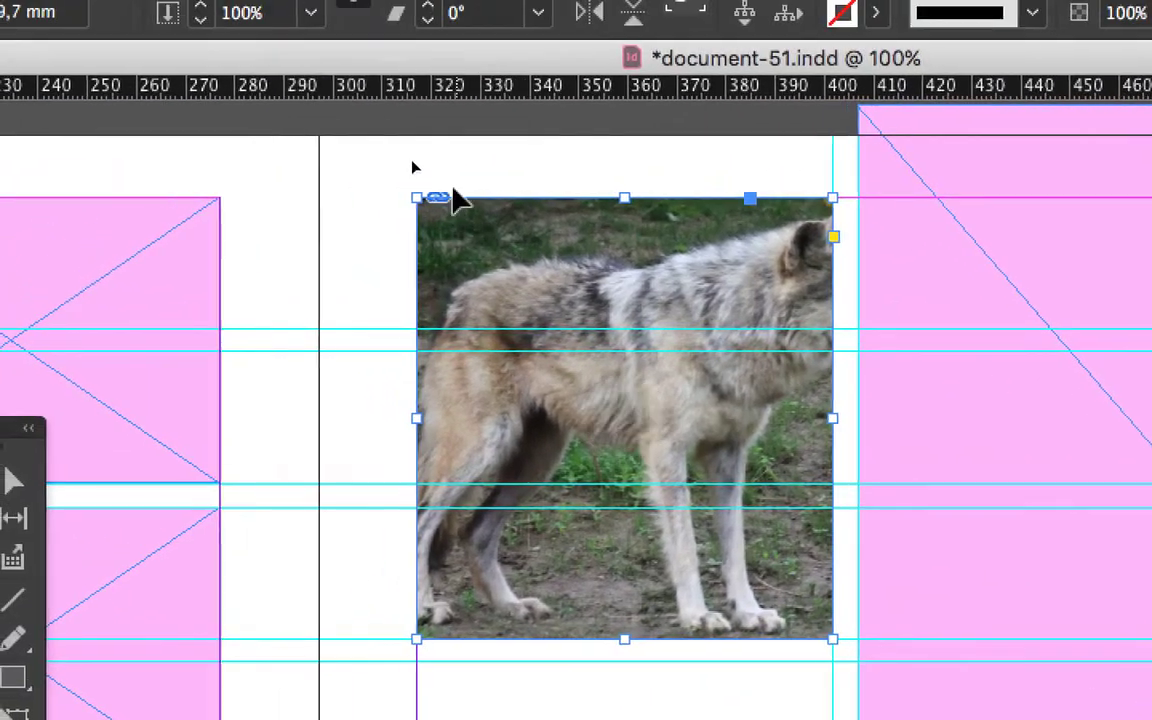
Try moving the wolf picture together with its frame across the spread, and undo the moves.
{"action": "left_click", "coordinate": [450, 168]}
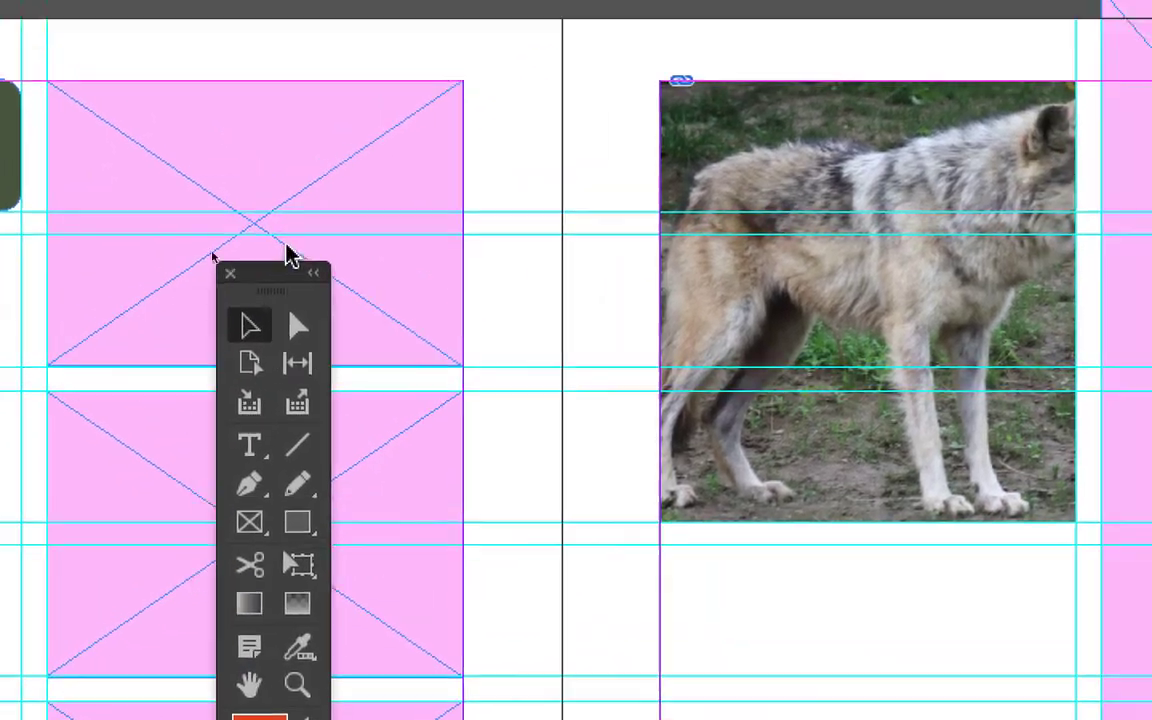
{"action": "left_click_drag", "start_coordinate": [288, 265], "coordinate": [423, 64]}
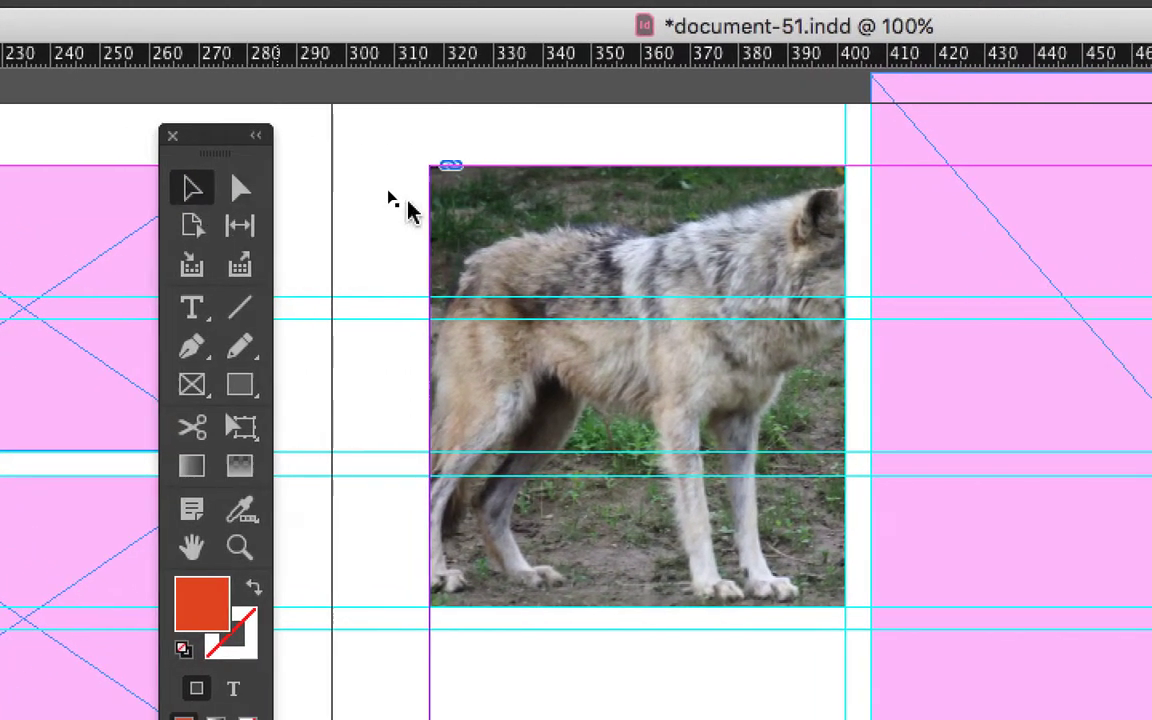
{"action": "left_click", "coordinate": [500, 202]}
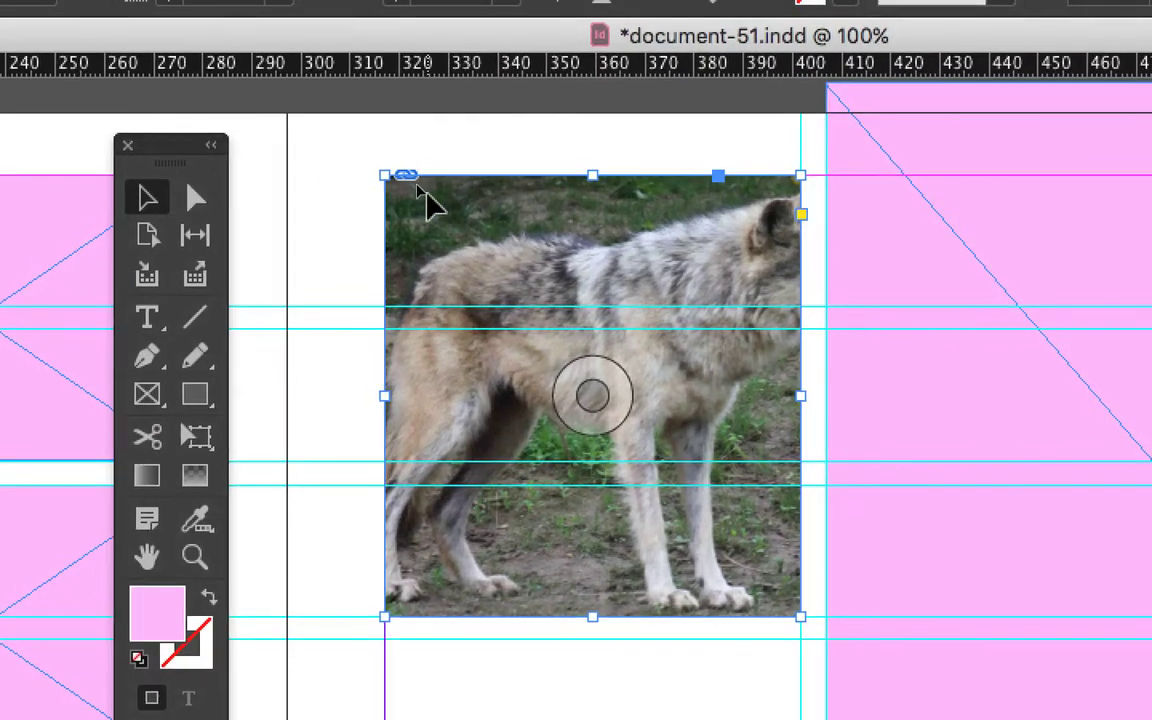
{"action": "left_click_drag", "start_coordinate": [427, 195], "coordinate": [151, 183]}
{"action": "left_click_drag", "start_coordinate": [463, 228], "coordinate": [283, 327]}
{"action": "key", "text": "super+z"}
{"action": "key", "text": "super+z"}
{"action": "key", "text": "super+z"}
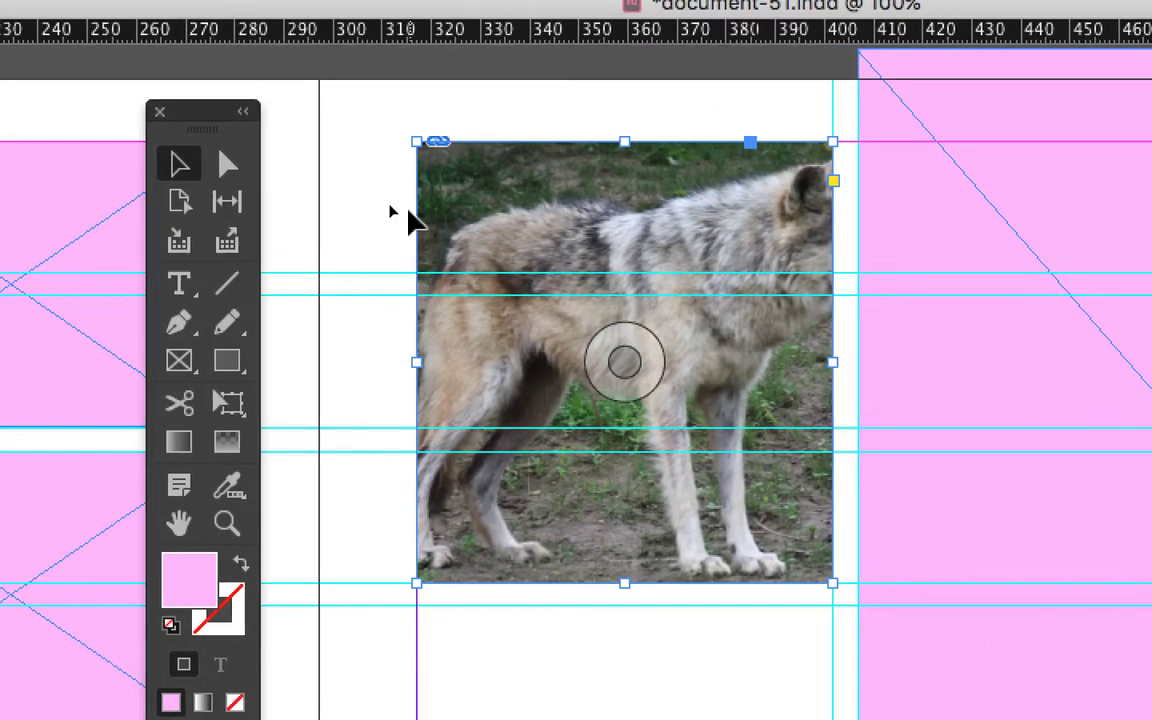
Reposition the wolf image inside its frame with the content grabber so the wolf's whole head shows and the image fills the frame.
{"action": "left_click", "coordinate": [418, 150]}
{"action": "left_click", "coordinate": [441, 216]}
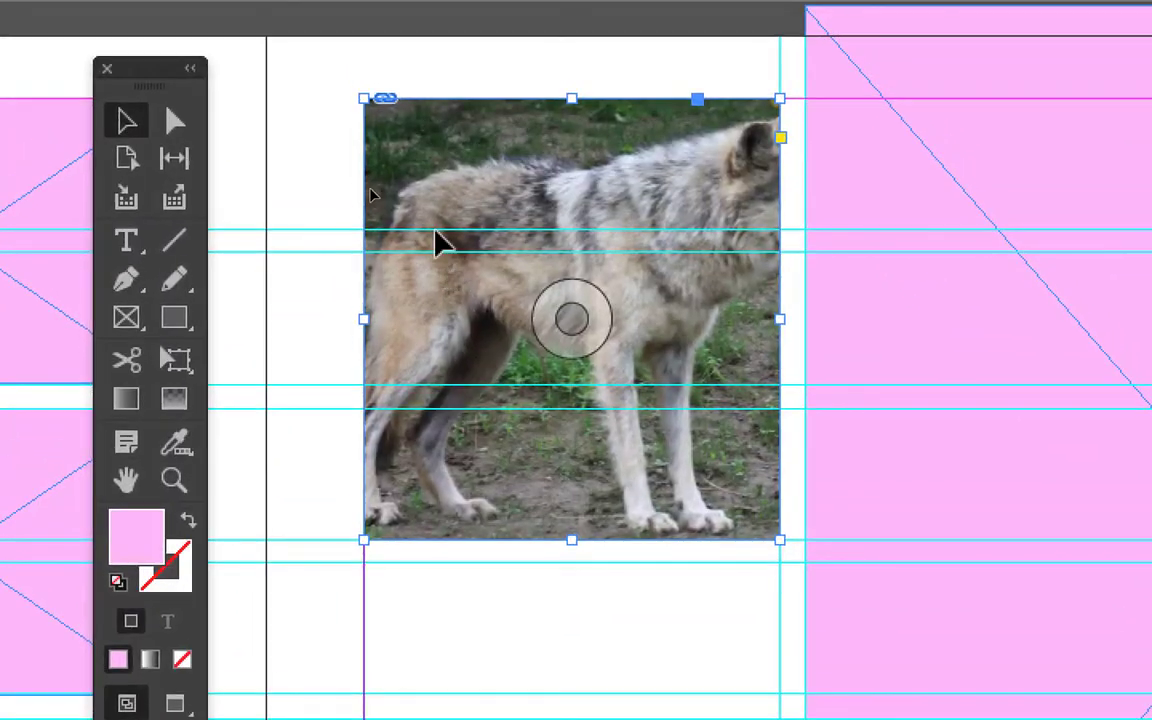
{"action": "left_click", "coordinate": [130, 74]}
{"action": "left_click", "coordinate": [470, 250]}
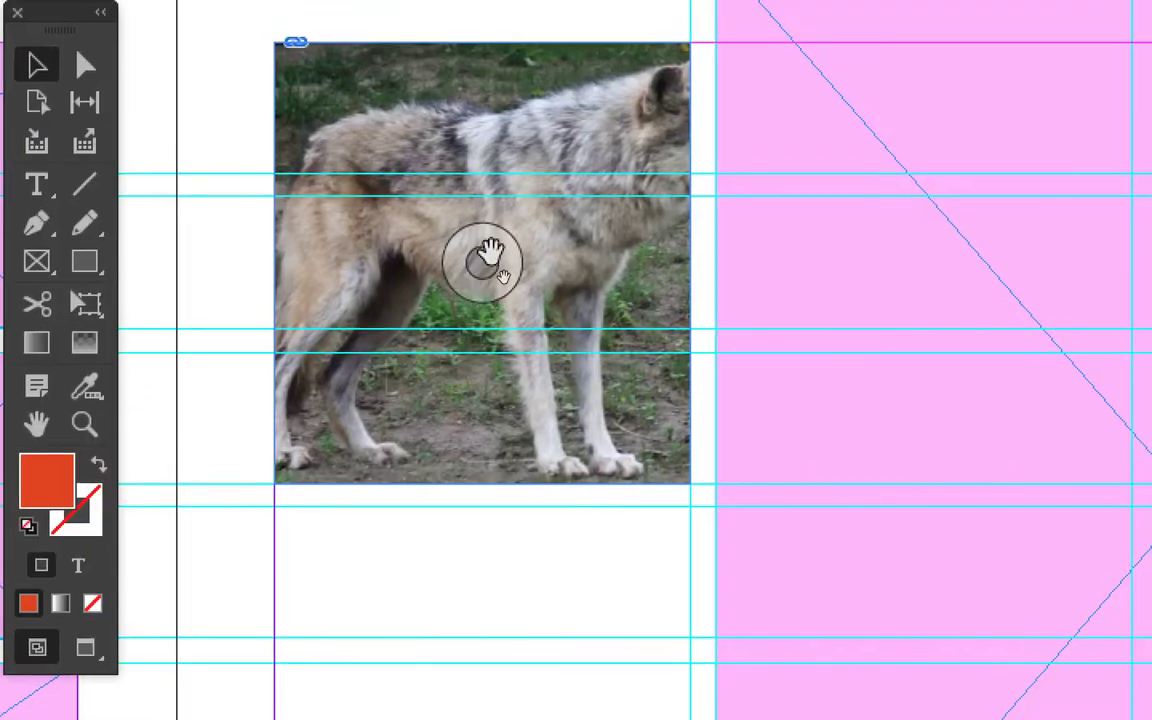
{"action": "left_click", "coordinate": [488, 256]}
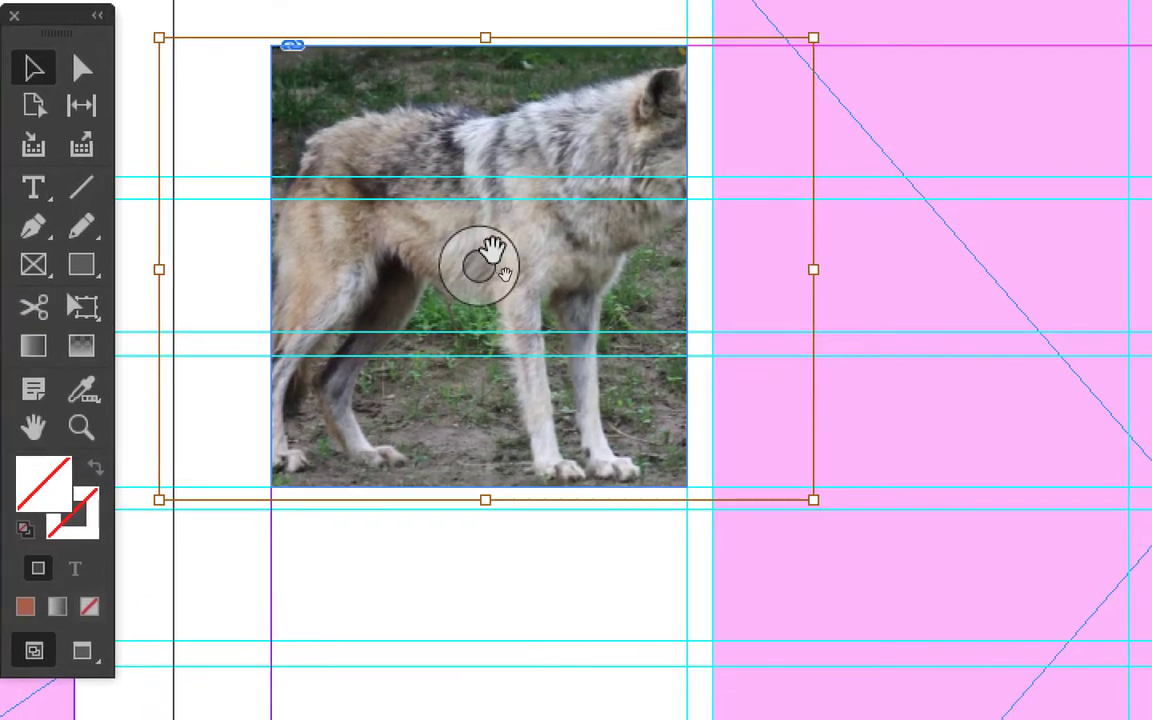
{"action": "left_click_drag", "start_coordinate": [491, 260], "coordinate": [544, 252]}
{"action": "left_click_drag", "start_coordinate": [467, 254], "coordinate": [429, 257]}
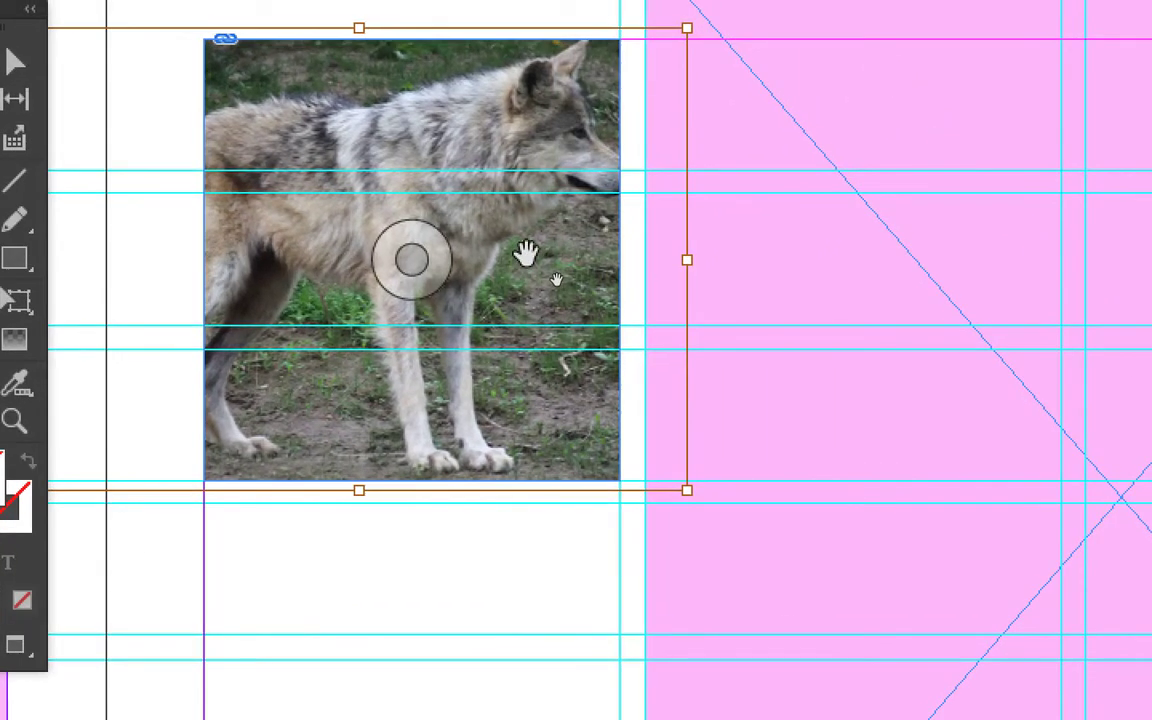
{"action": "left_click_drag", "start_coordinate": [525, 253], "coordinate": [677, 289]}
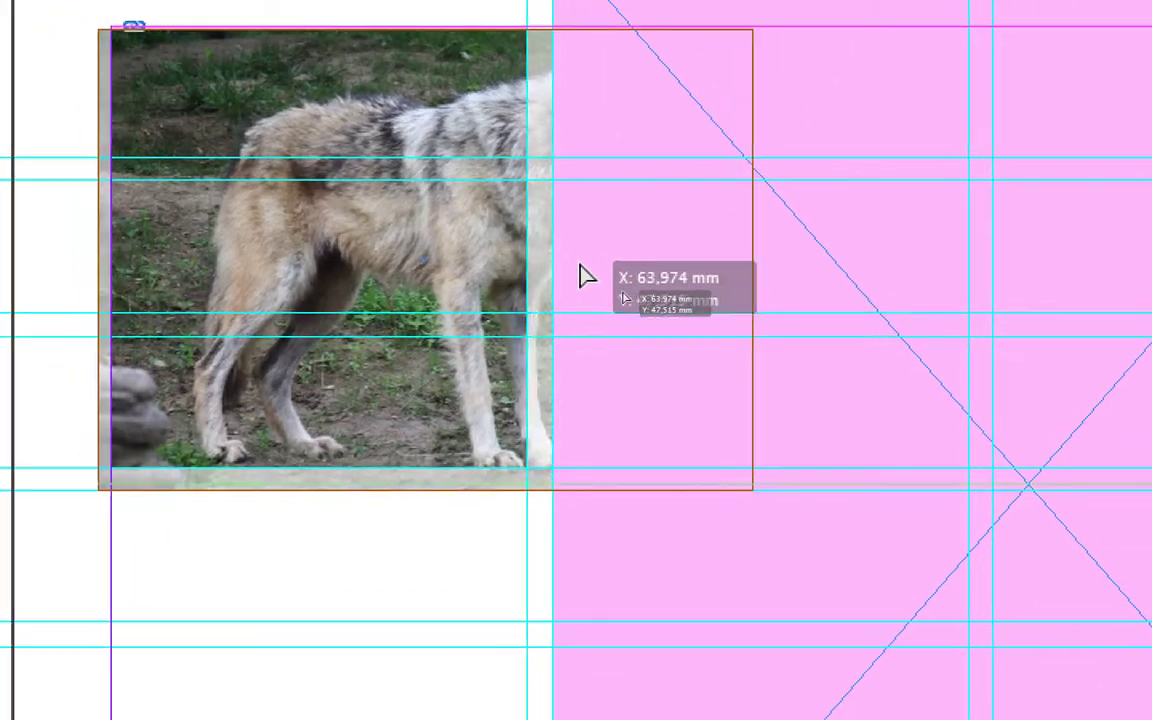
{"action": "left_click_drag", "start_coordinate": [587, 277], "coordinate": [476, 262]}
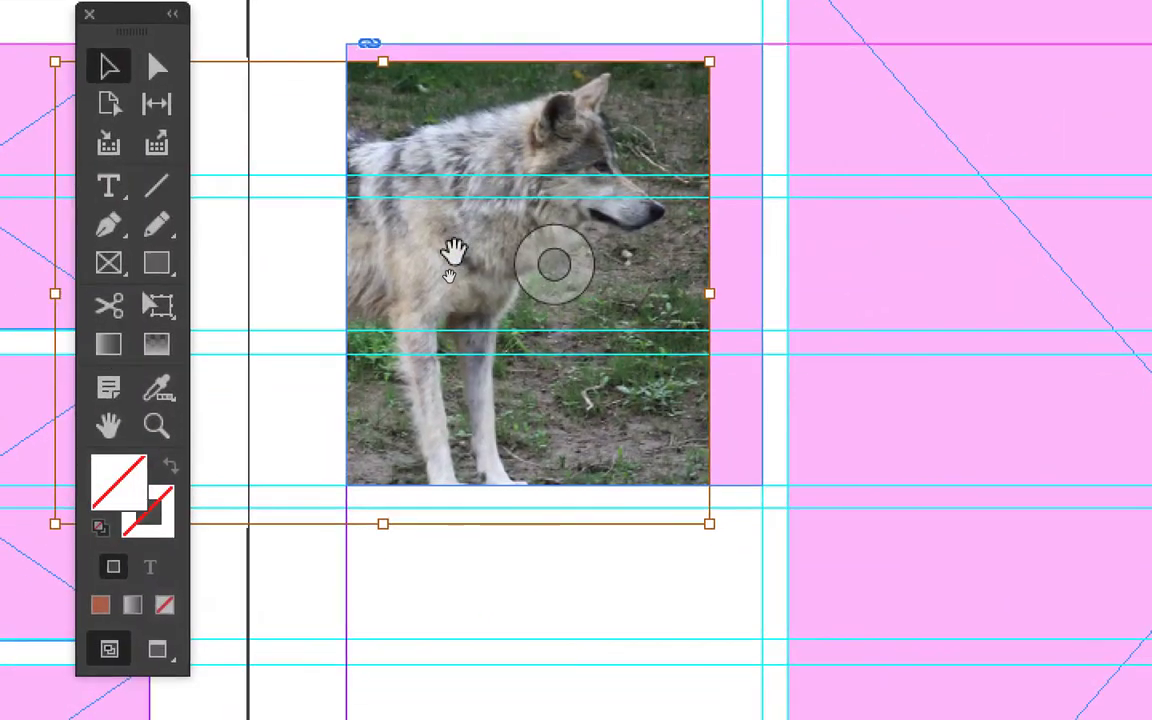
{"action": "left_click_drag", "start_coordinate": [458, 265], "coordinate": [478, 244]}
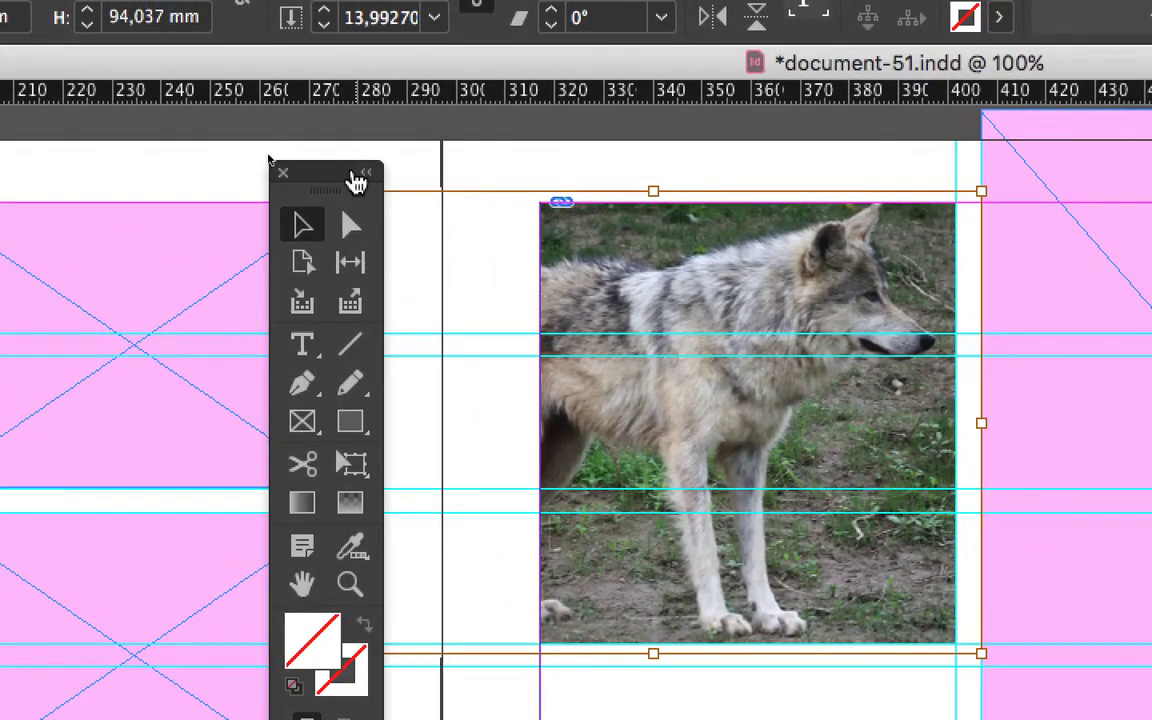
Rescale the wolf image proportionally inside its frame, shrinking it and enlarging it to about 201 mm wide.
{"action": "left_click_drag", "start_coordinate": [317, 148], "coordinate": [63, 140]}
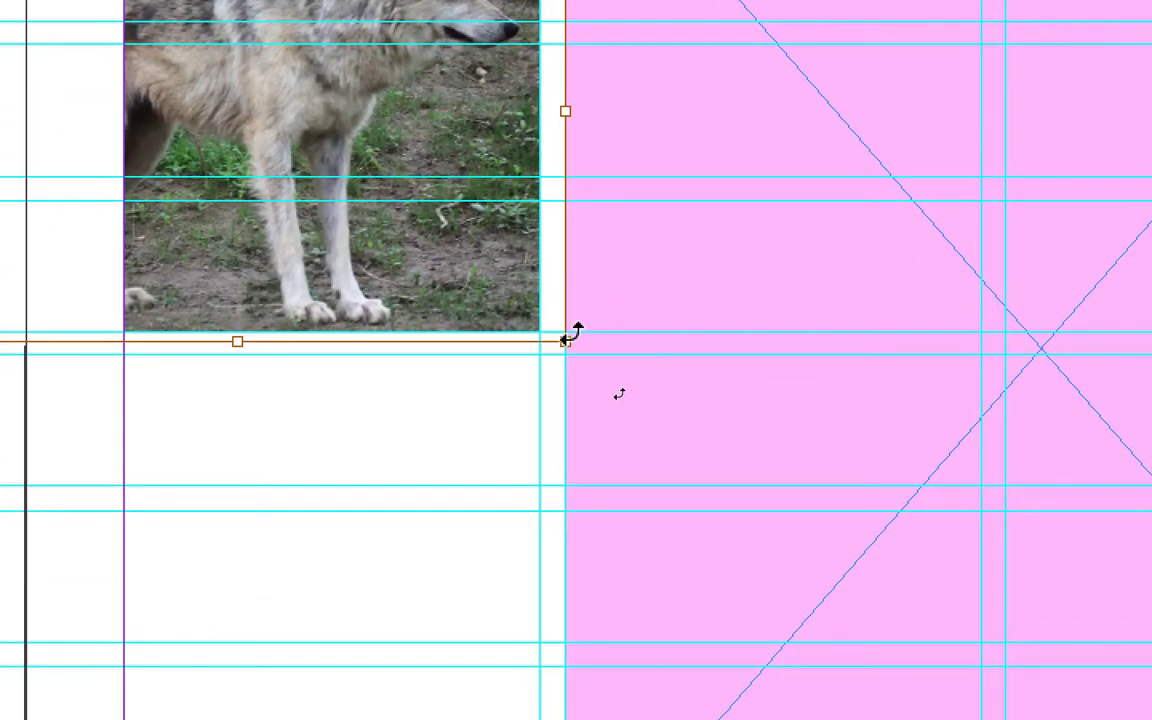
{"action": "left_click_drag", "start_coordinate": [567, 337], "coordinate": [626, 380]}
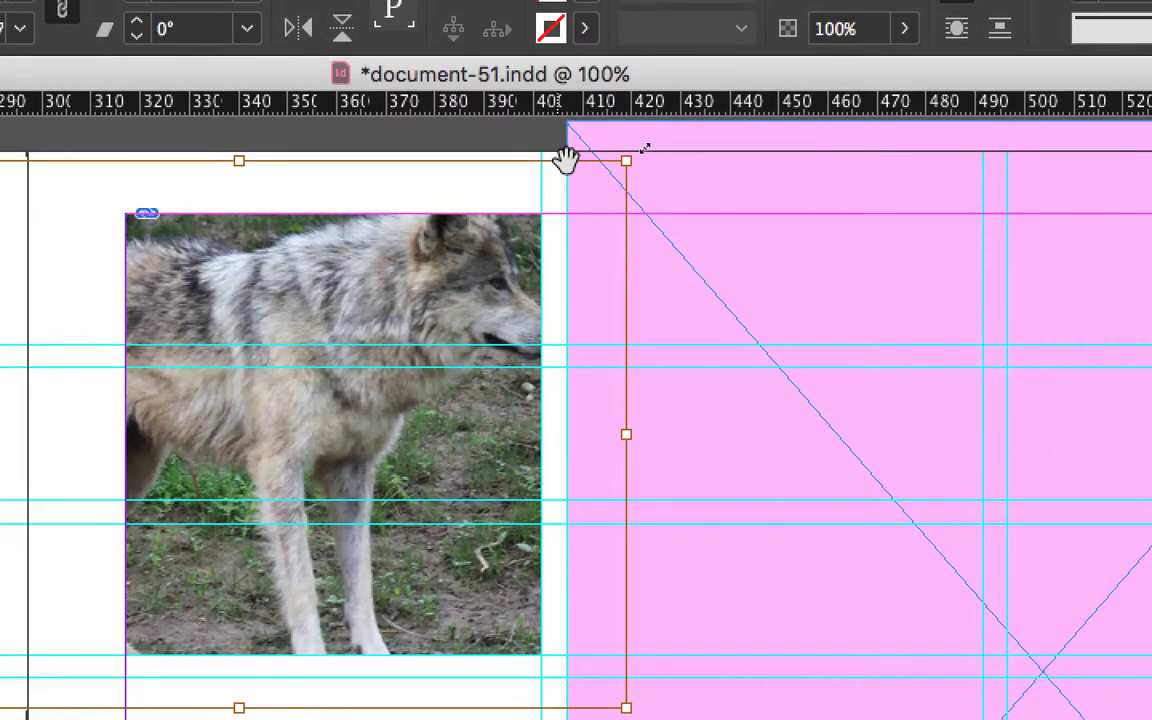
{"action": "left_click_drag", "start_coordinate": [570, 156], "coordinate": [509, 221]}
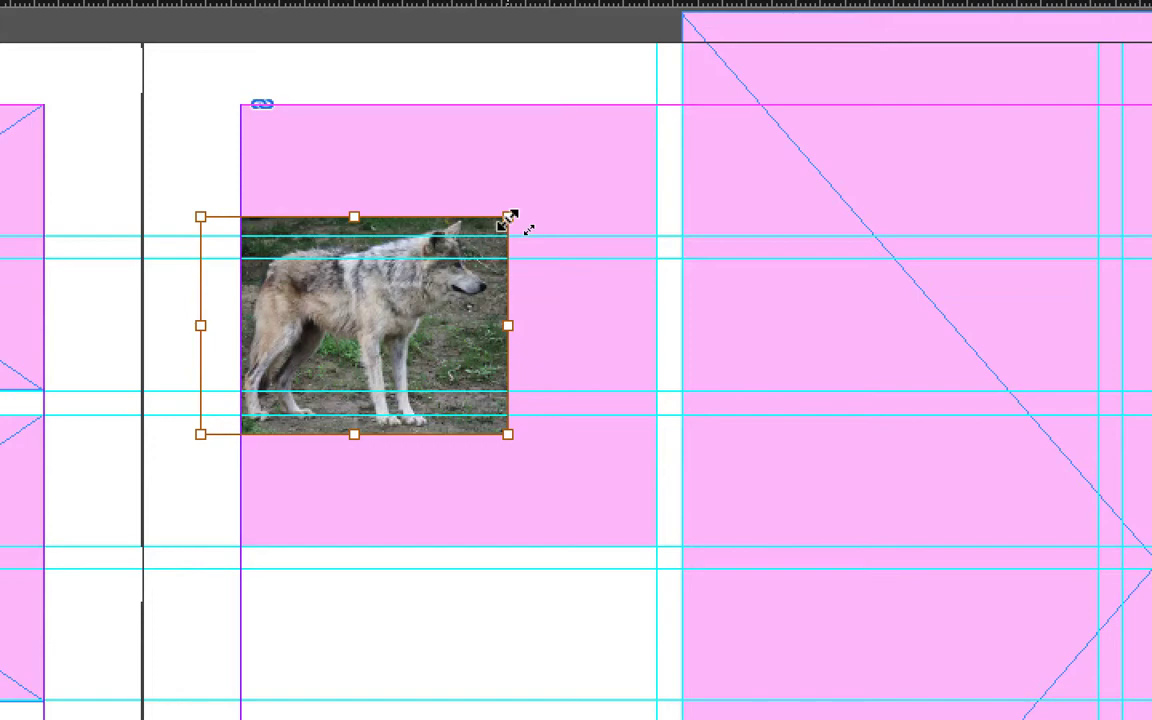
{"action": "left_click_drag", "start_coordinate": [509, 220], "coordinate": [730, 106]}
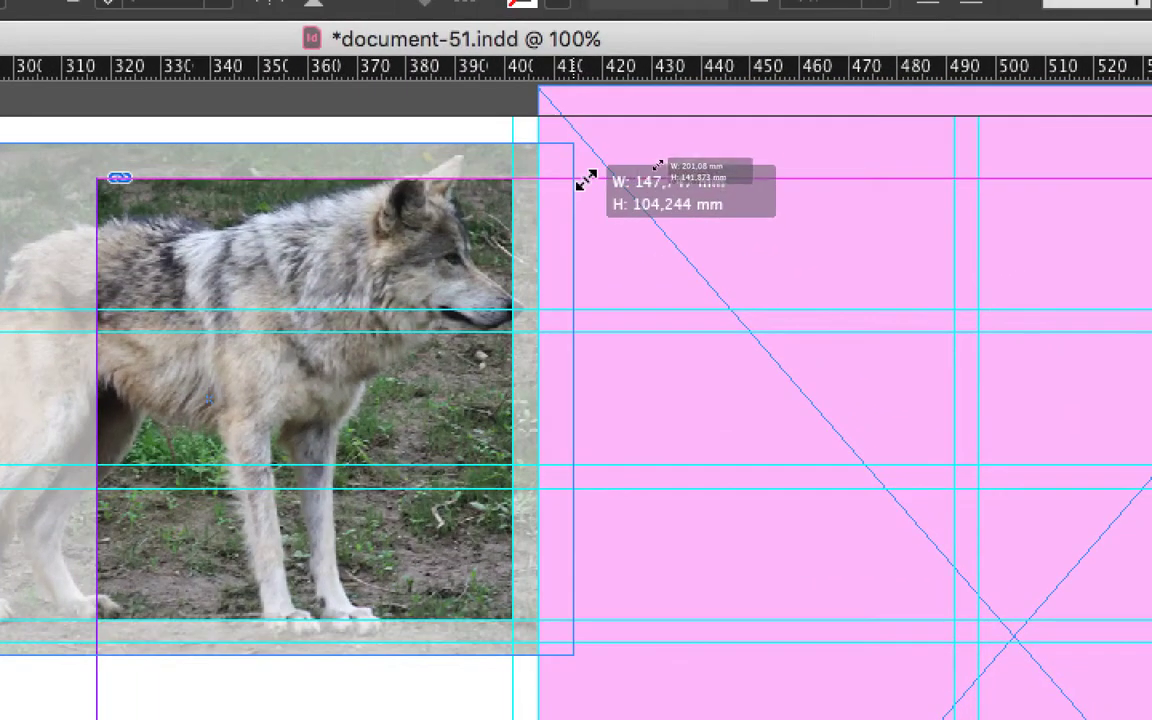
{"action": "left_click_drag", "start_coordinate": [587, 180], "coordinate": [702, 128]}
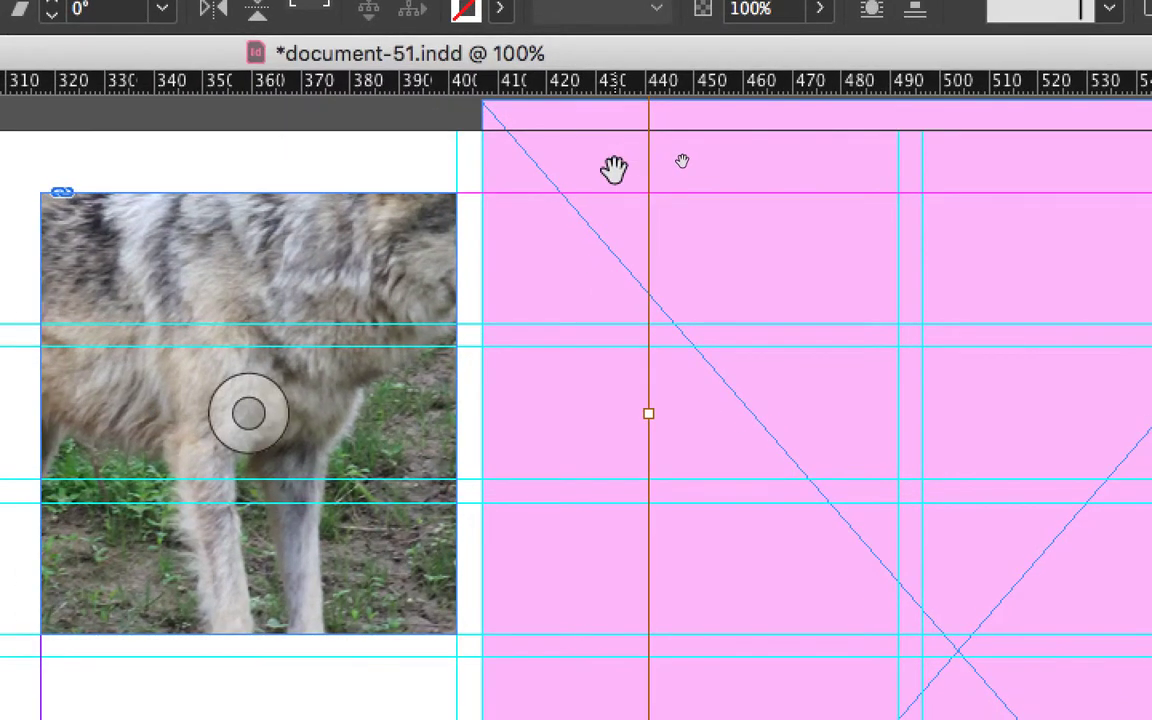
Reposition the enlarged wolf image inside its frame with the content grabber so the head fills the frame.
{"action": "key", "text": "ctrl+minus"}
{"action": "key", "text": "ctrl+minus"}
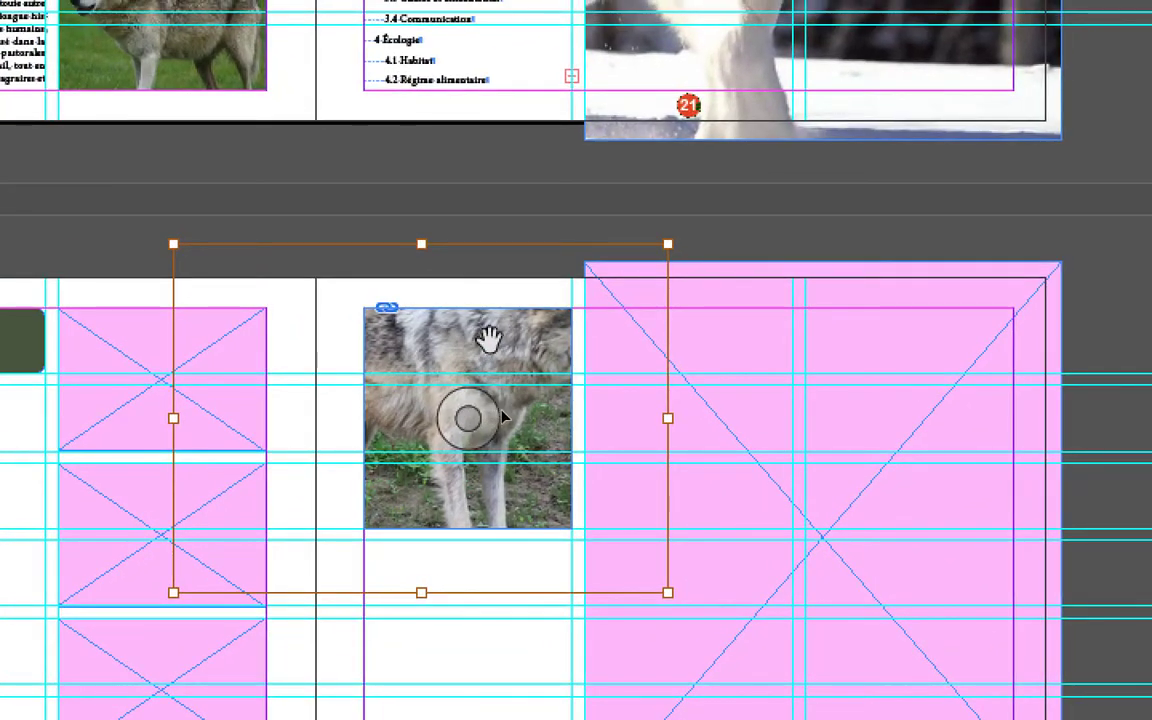
{"action": "left_click_drag", "start_coordinate": [489, 340], "coordinate": [423, 408]}
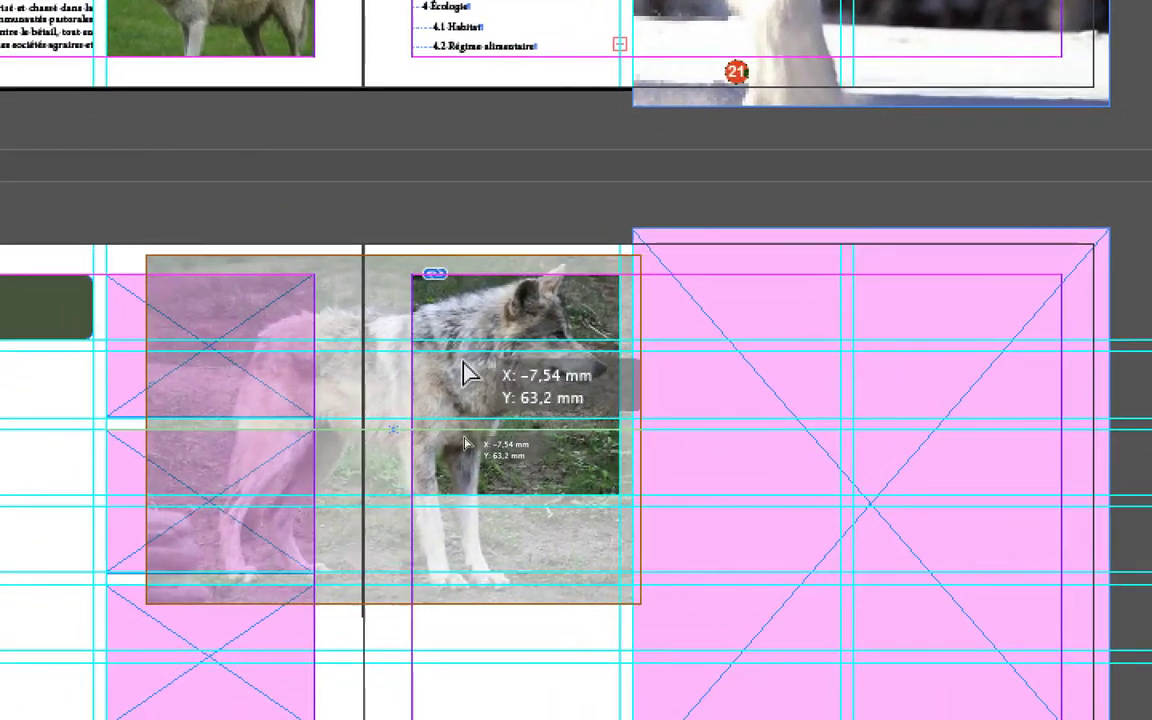
{"action": "left_click_drag", "start_coordinate": [463, 365], "coordinate": [458, 360]}
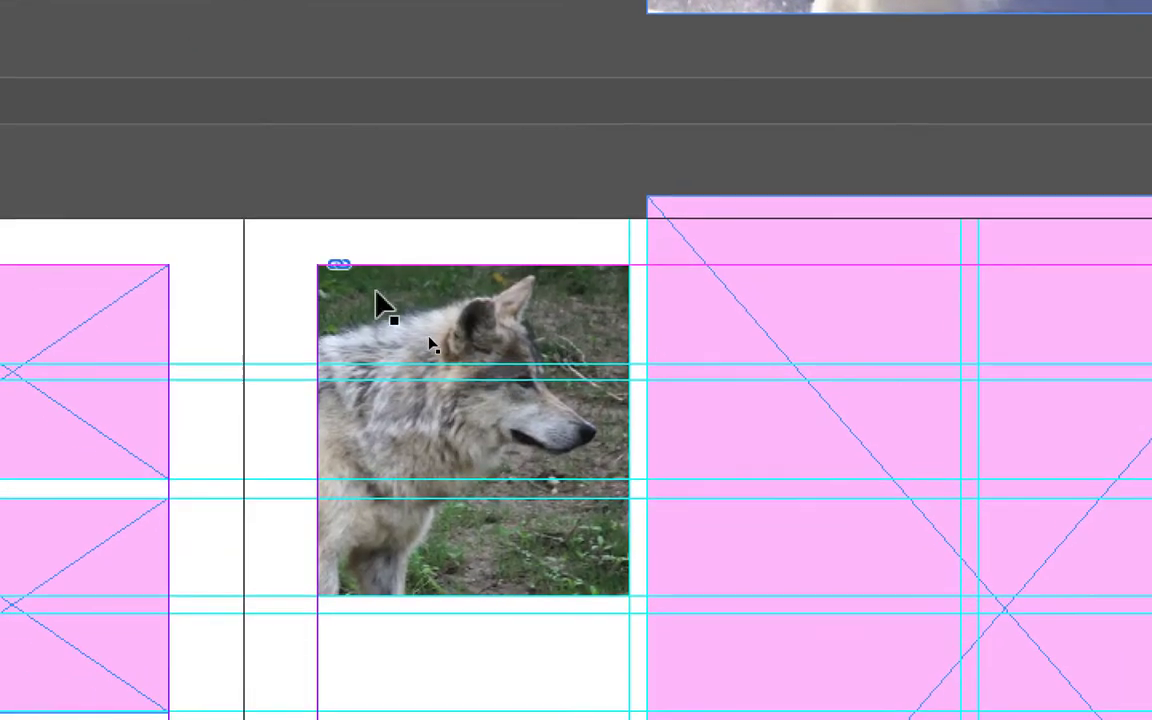
Move the wolf picture together with its frame down to the lower margin of page 23.
{"action": "left_click", "coordinate": [386, 394]}
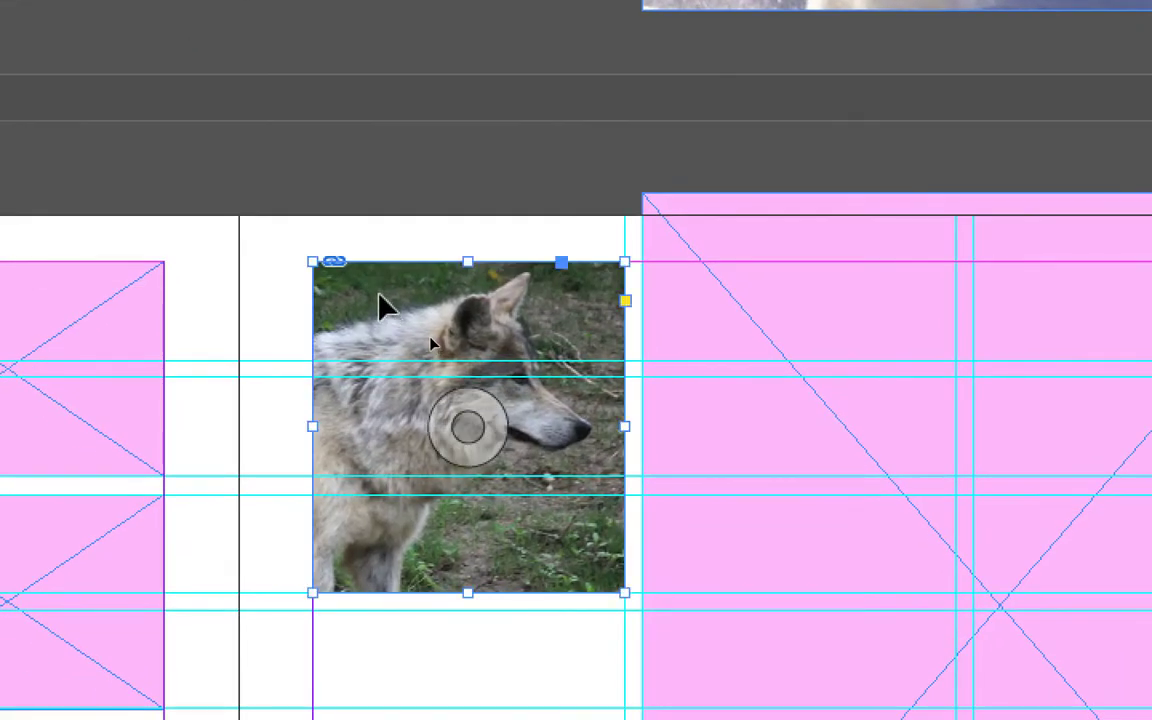
{"action": "left_click_drag", "start_coordinate": [385, 305], "coordinate": [398, 442]}
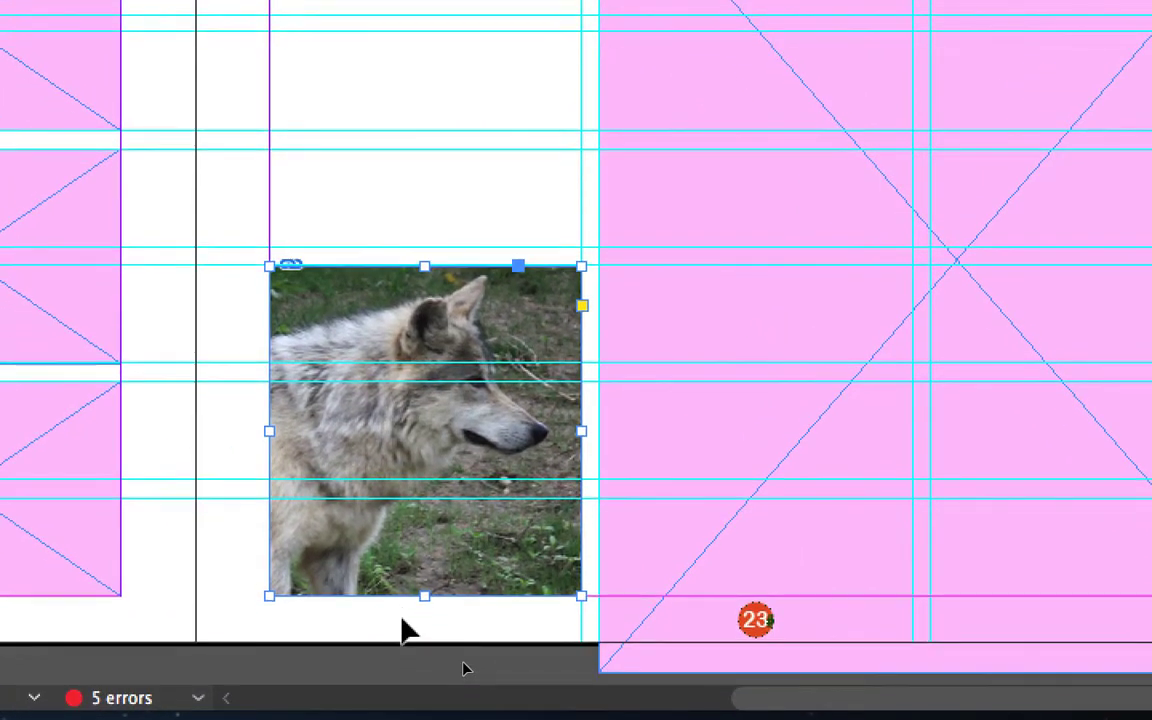
{"action": "scroll", "coordinate": [405, 630], "scroll_direction": "down", "scroll_amount": 3}
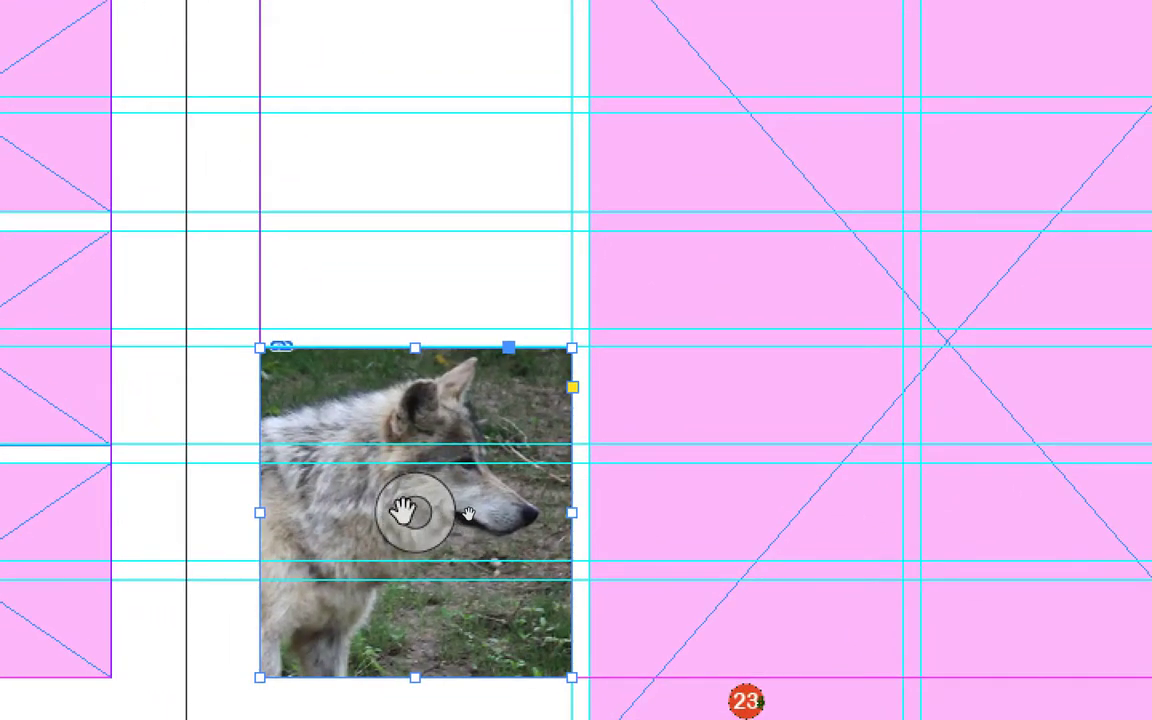
Scale the wolf image down proportionally within its frame and move it to the frame's upper edge, covering the full frame width.
{"action": "left_click", "coordinate": [402, 510]}
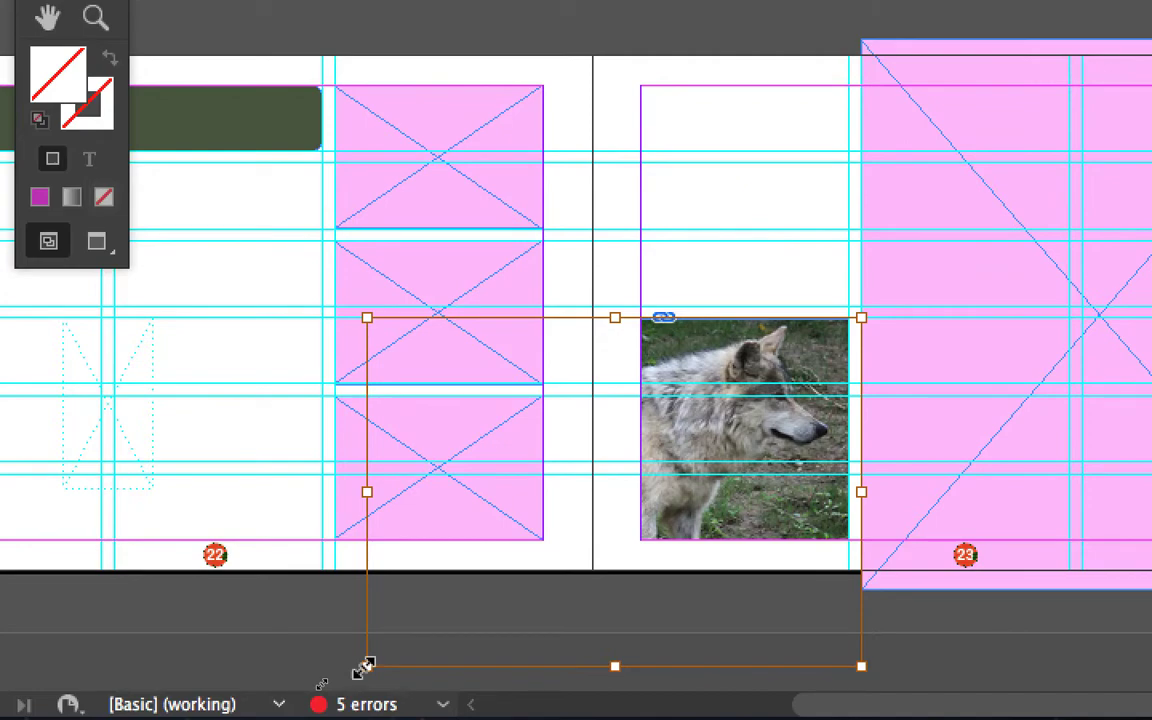
{"action": "left_click_drag", "start_coordinate": [367, 665], "coordinate": [478, 622]}
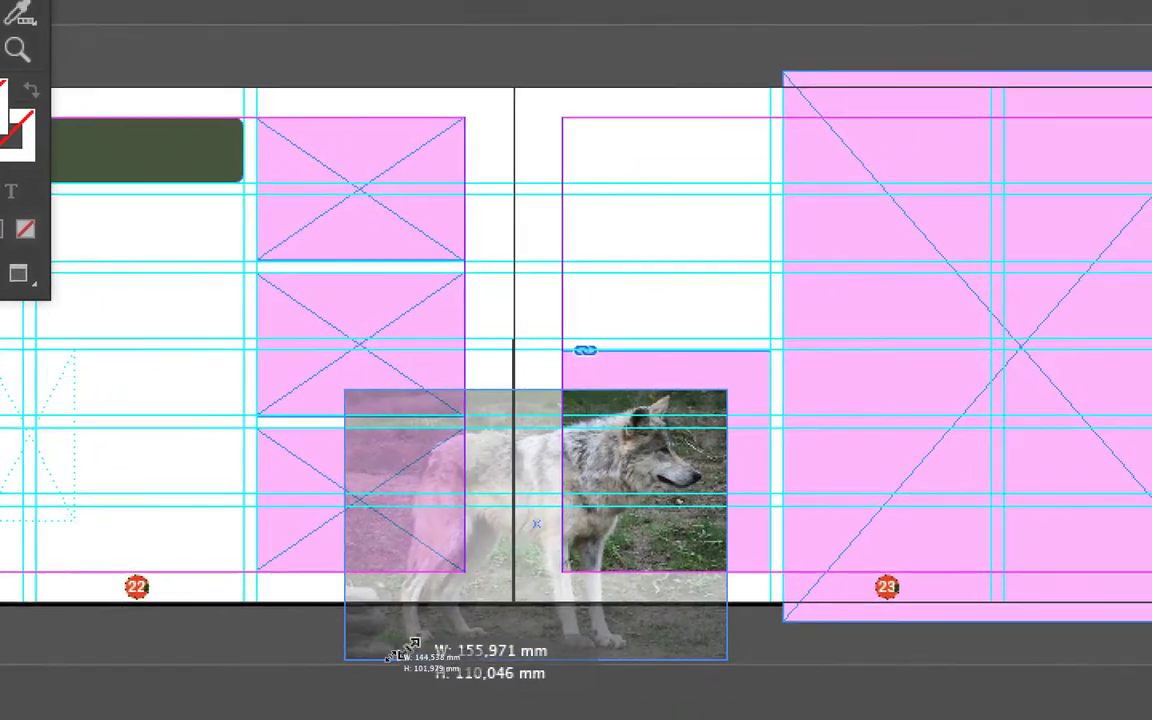
{"action": "left_click_drag", "start_coordinate": [400, 652], "coordinate": [452, 594]}
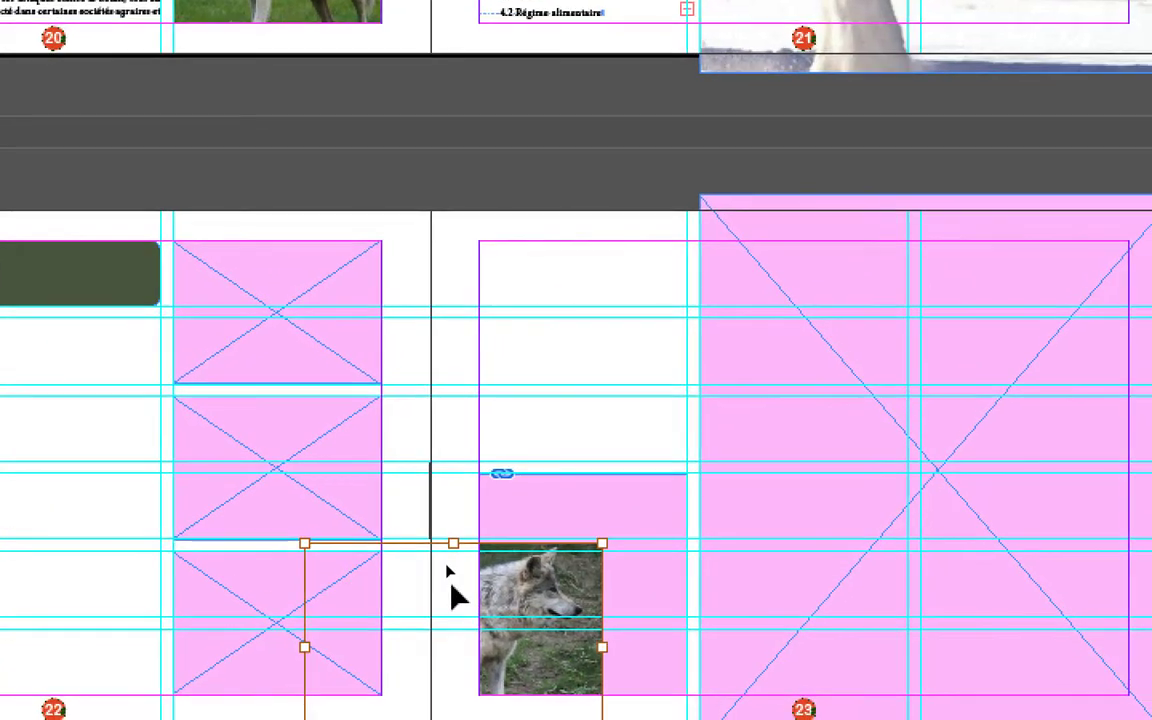
{"action": "left_click", "coordinate": [562, 427]}
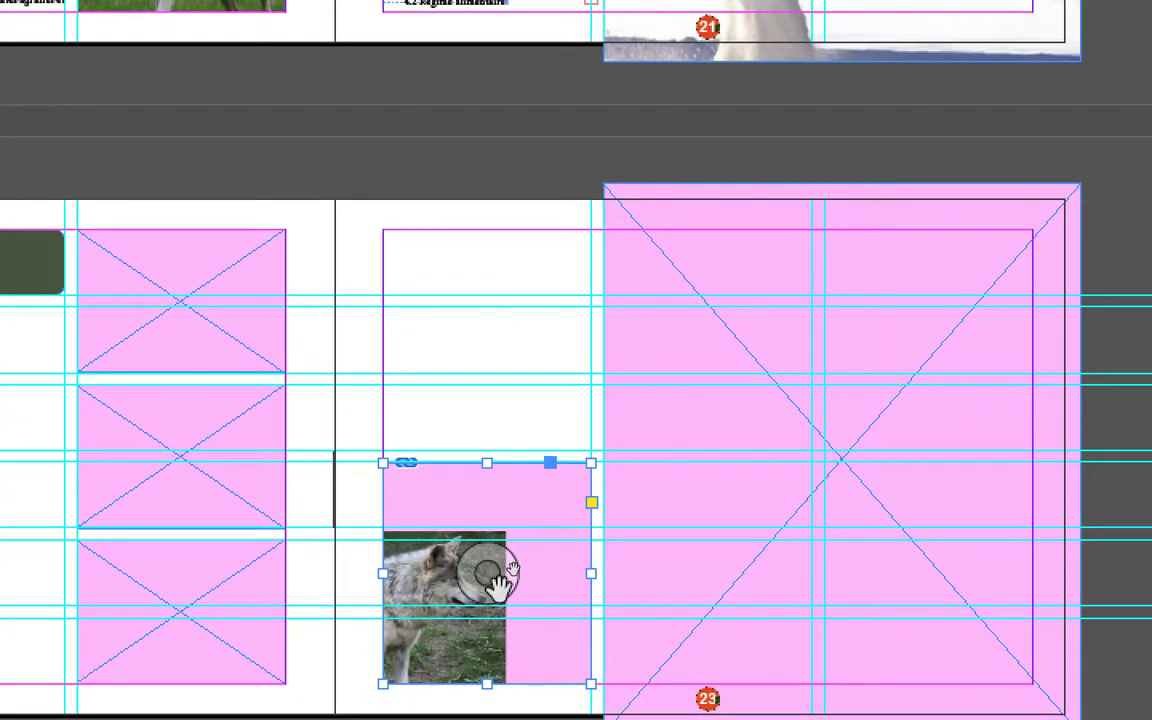
{"action": "double_click", "coordinate": [502, 604]}
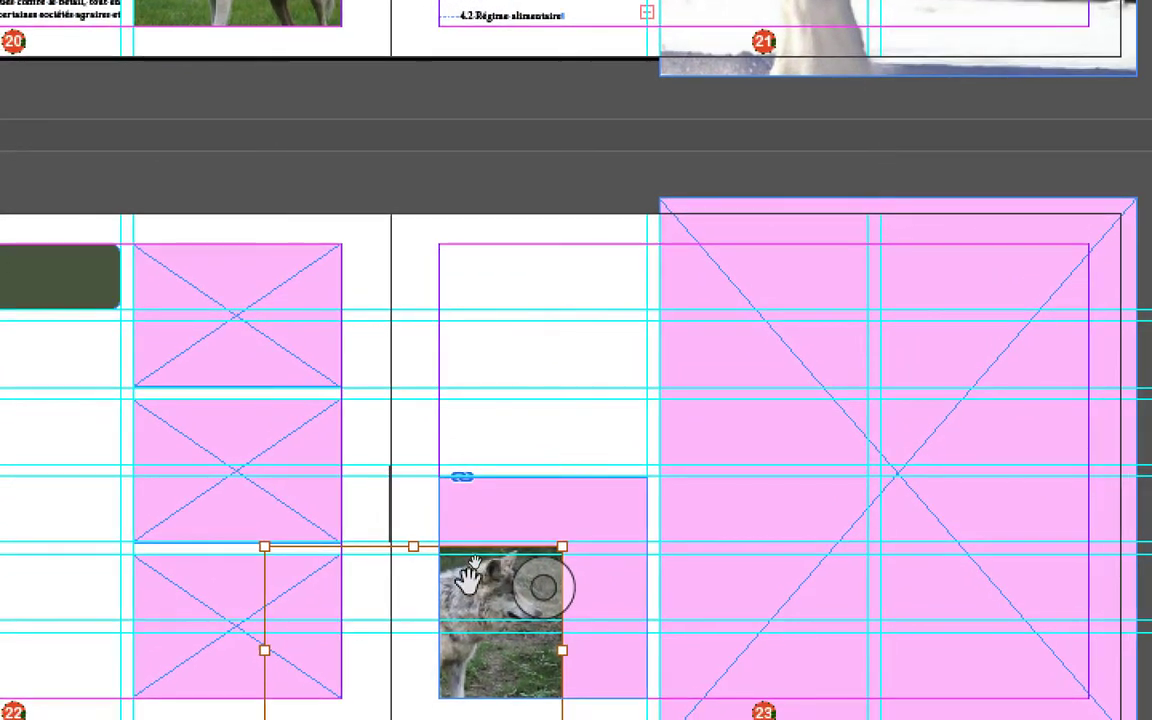
{"action": "left_click_drag", "start_coordinate": [468, 578], "coordinate": [585, 549]}
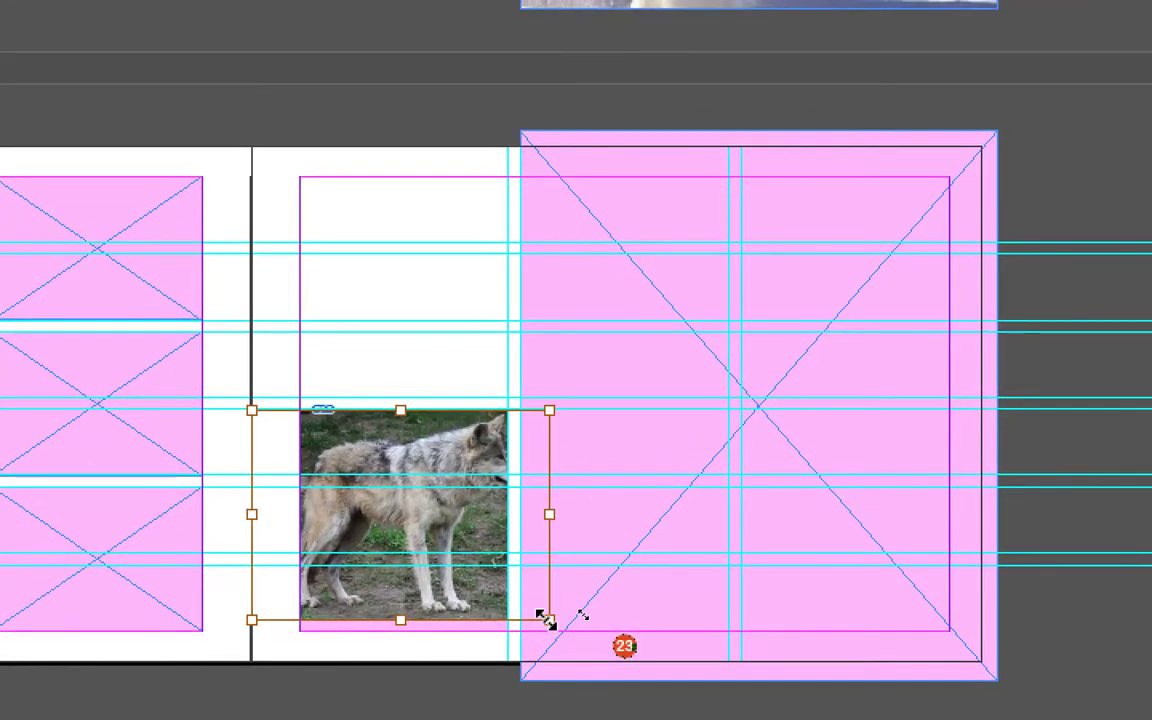
Enlarge the wolf image proportionally, reposition it so the wolf's head fills the frame, and deselect it.
{"action": "left_click_drag", "start_coordinate": [549, 620], "coordinate": [591, 656]}
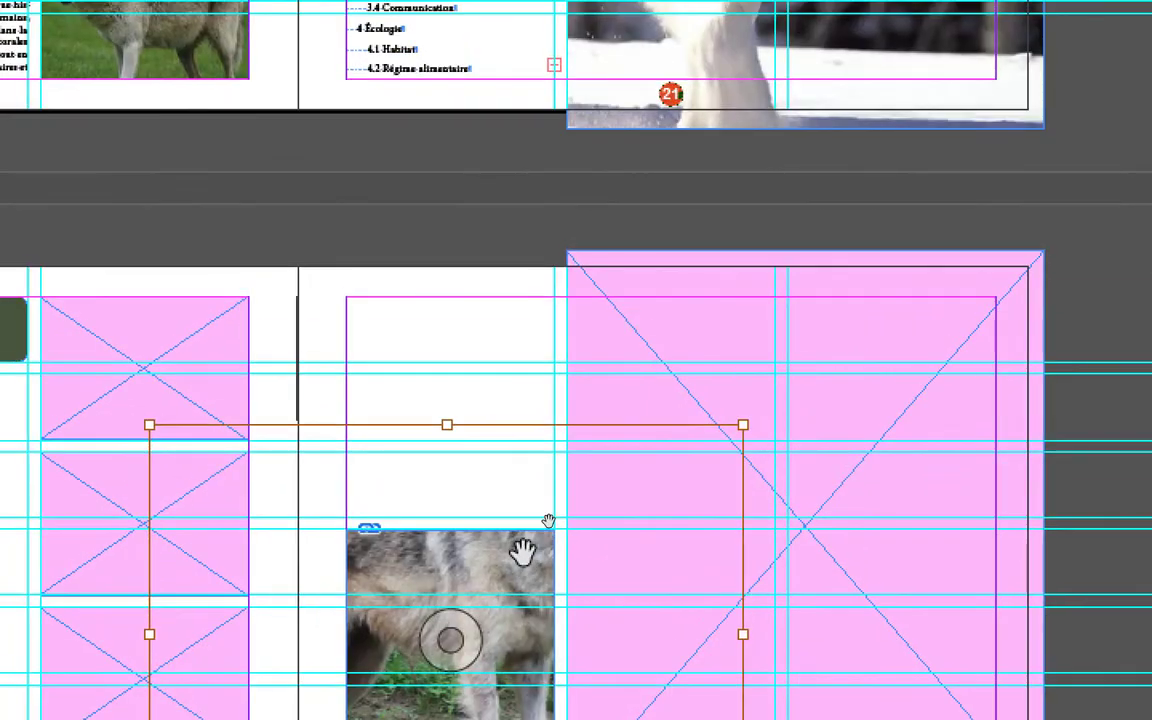
{"action": "left_click_drag", "start_coordinate": [448, 469], "coordinate": [346, 566]}
{"action": "mouse_move", "coordinate": [509, 572]}
{"action": "left_mouse_down"}
{"action": "mouse_move", "coordinate": [517, 599]}
{"action": "mouse_move", "coordinate": [501, 586]}
{"action": "left_mouse_up"}
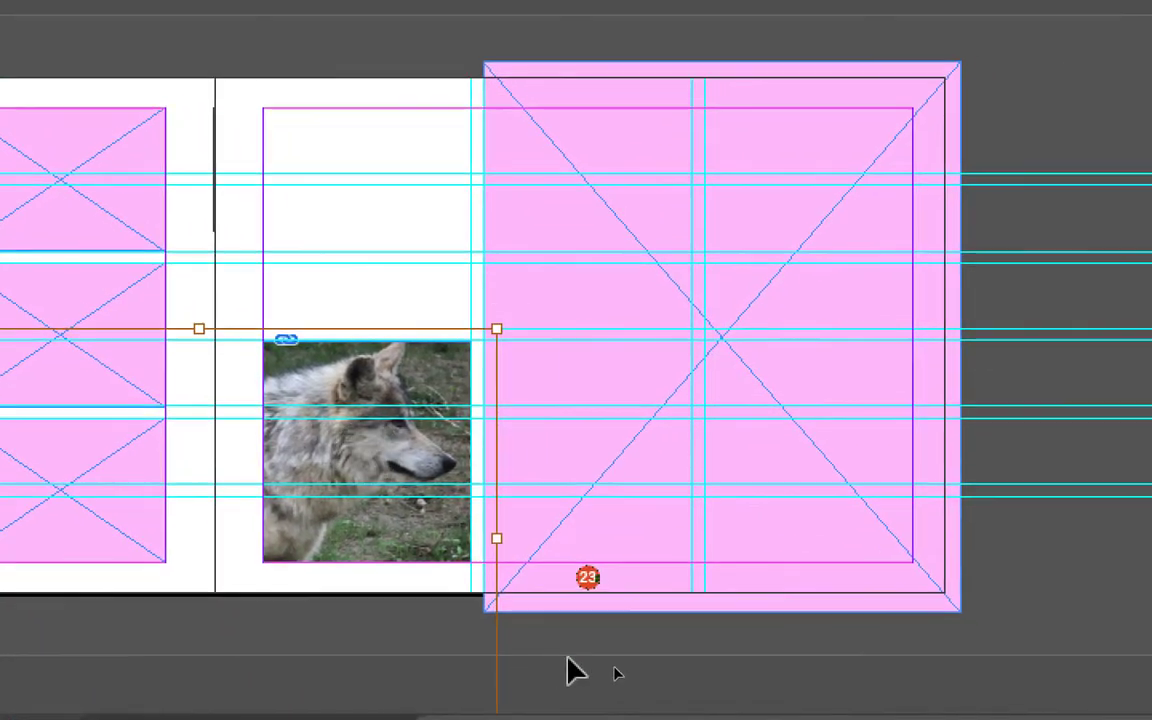
{"action": "left_click", "coordinate": [571, 651]}
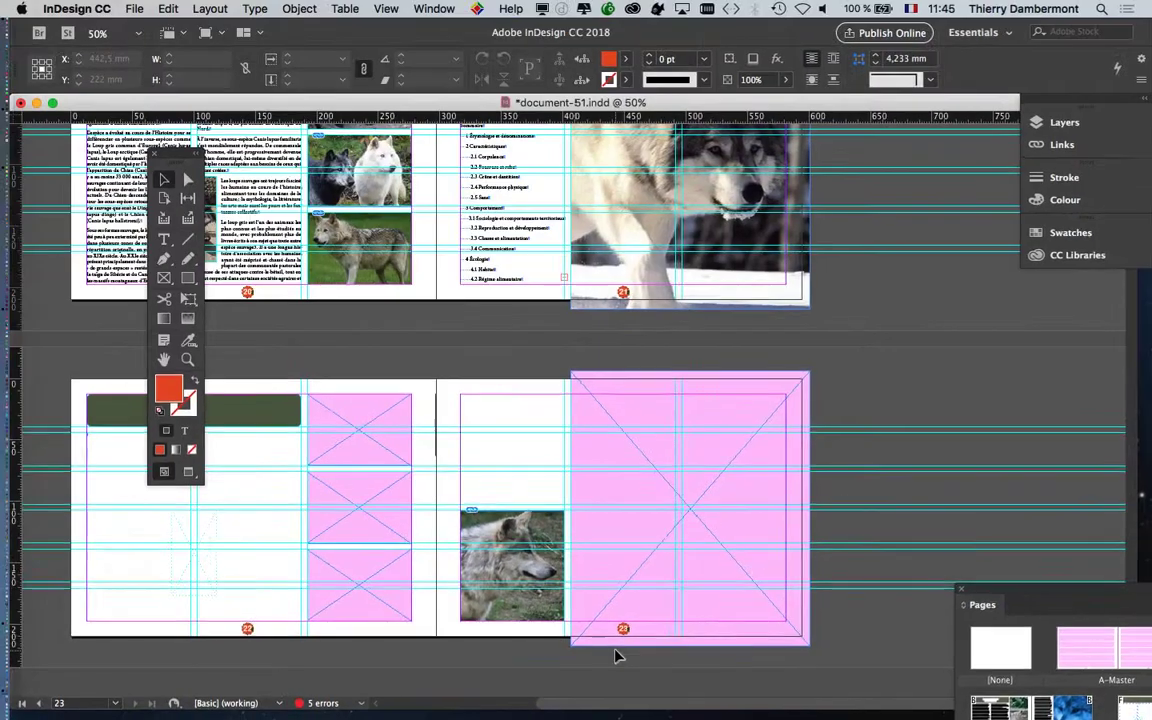
Move the tools panel lower, beside the inner margin of page 23, with nothing selected.
{"action": "scroll", "coordinate": [312, 500], "scroll_direction": "up", "scroll_amount": 2}
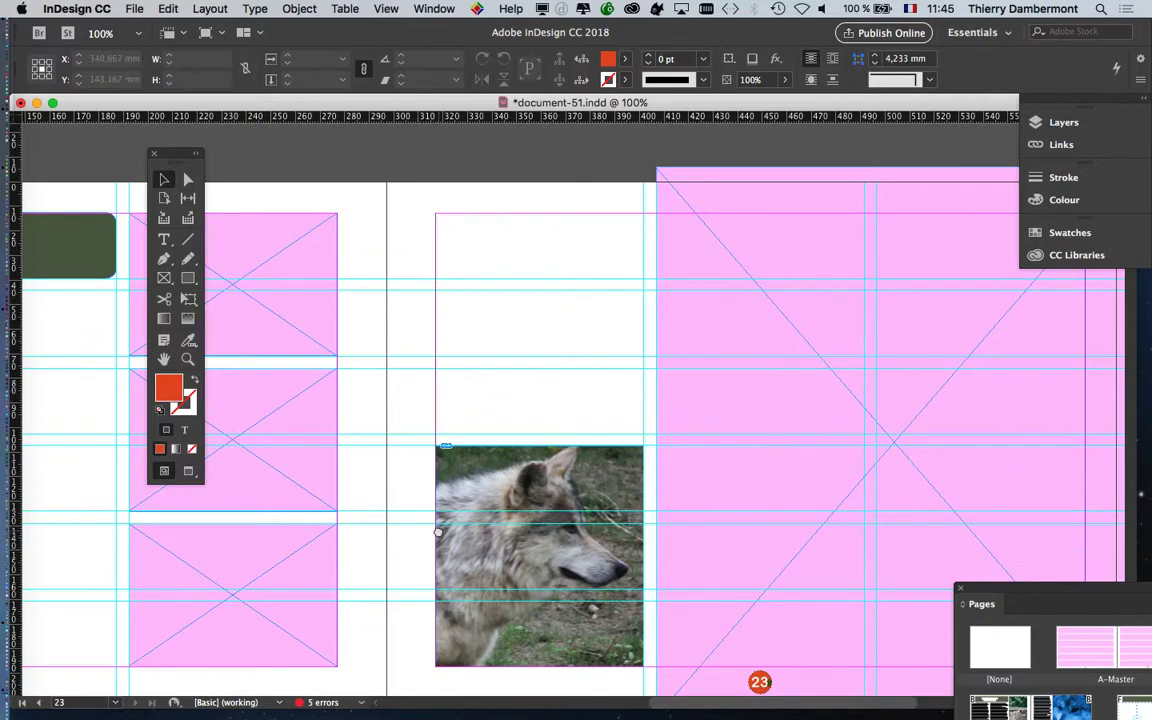
{"action": "scroll", "coordinate": [508, 370], "scroll_direction": "right", "scroll_amount": 5}
{"action": "scroll", "coordinate": [508, 370], "scroll_direction": "down", "scroll_amount": 2}
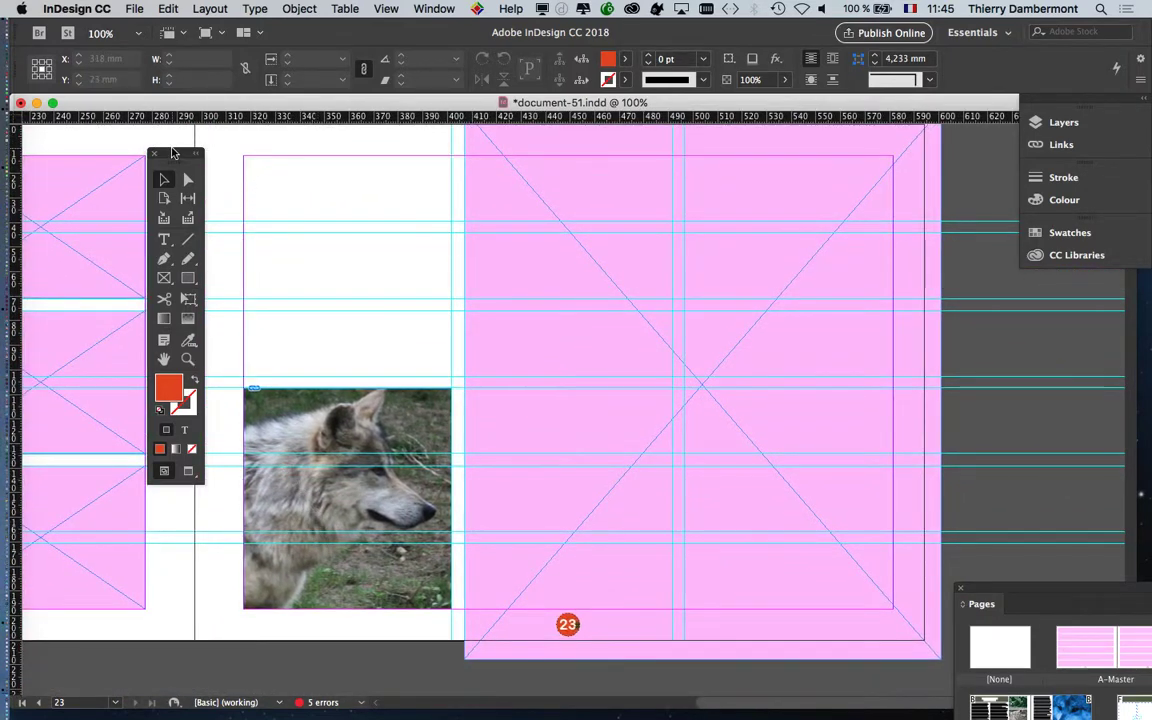
{"action": "left_click_drag", "start_coordinate": [172, 152], "coordinate": [159, 212]}
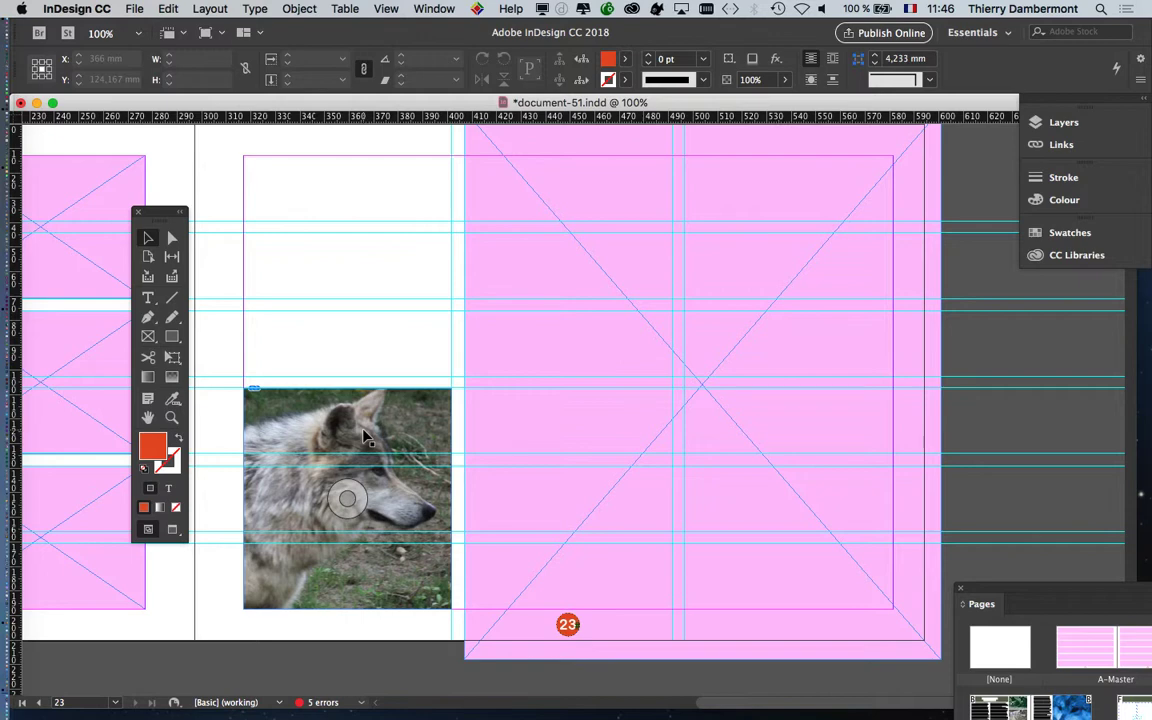
{"action": "left_click", "coordinate": [400, 648]}
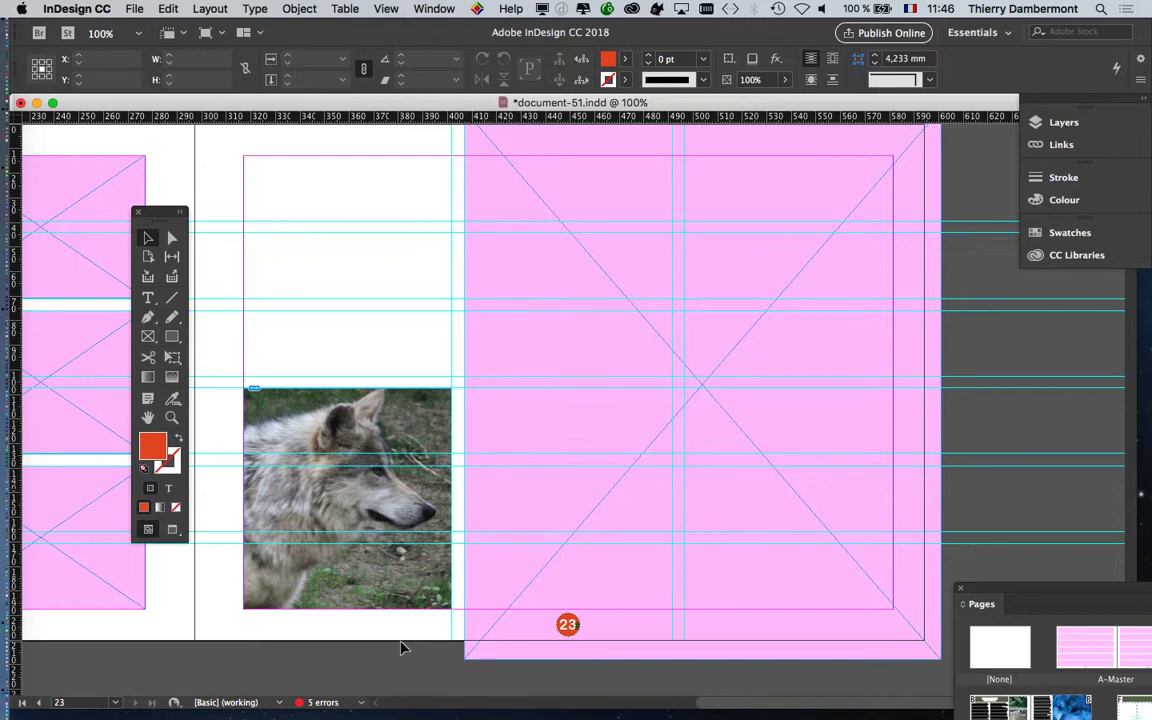
Open the Links panel, detach it from the Layers panel, and enlarge it with more room for the link list.
{"action": "left_click", "coordinate": [435, 8]}
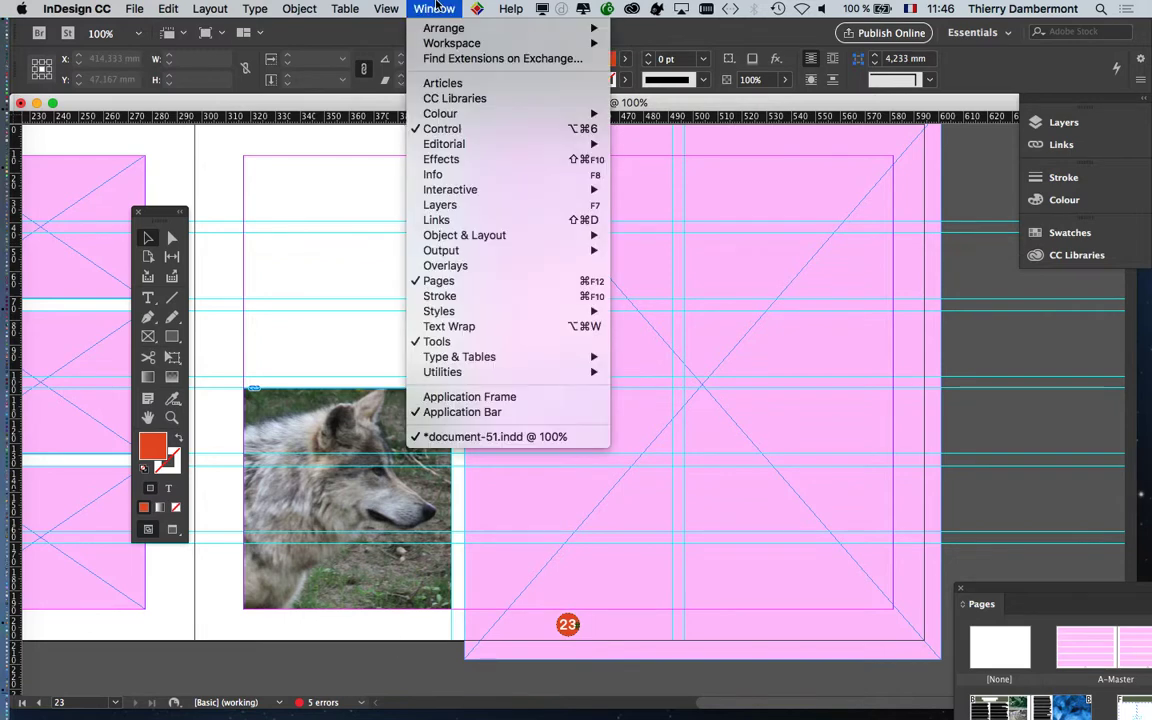
{"action": "left_click", "coordinate": [495, 220]}
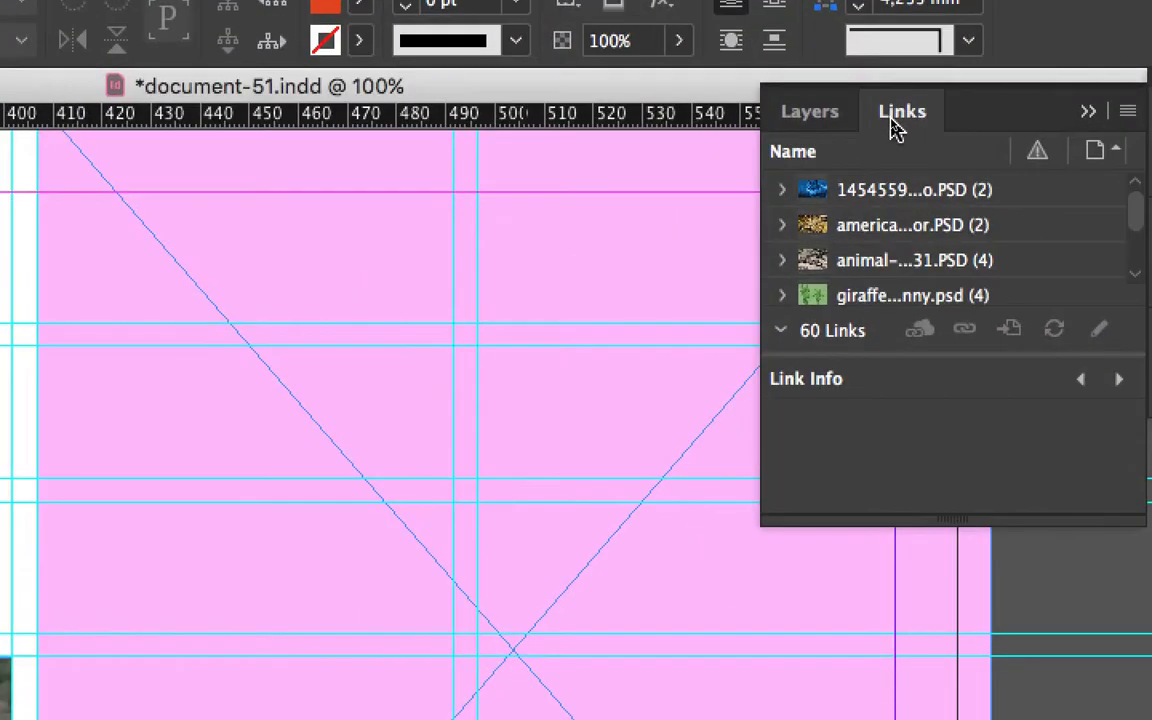
{"action": "left_click_drag", "start_coordinate": [897, 125], "coordinate": [339, 214]}
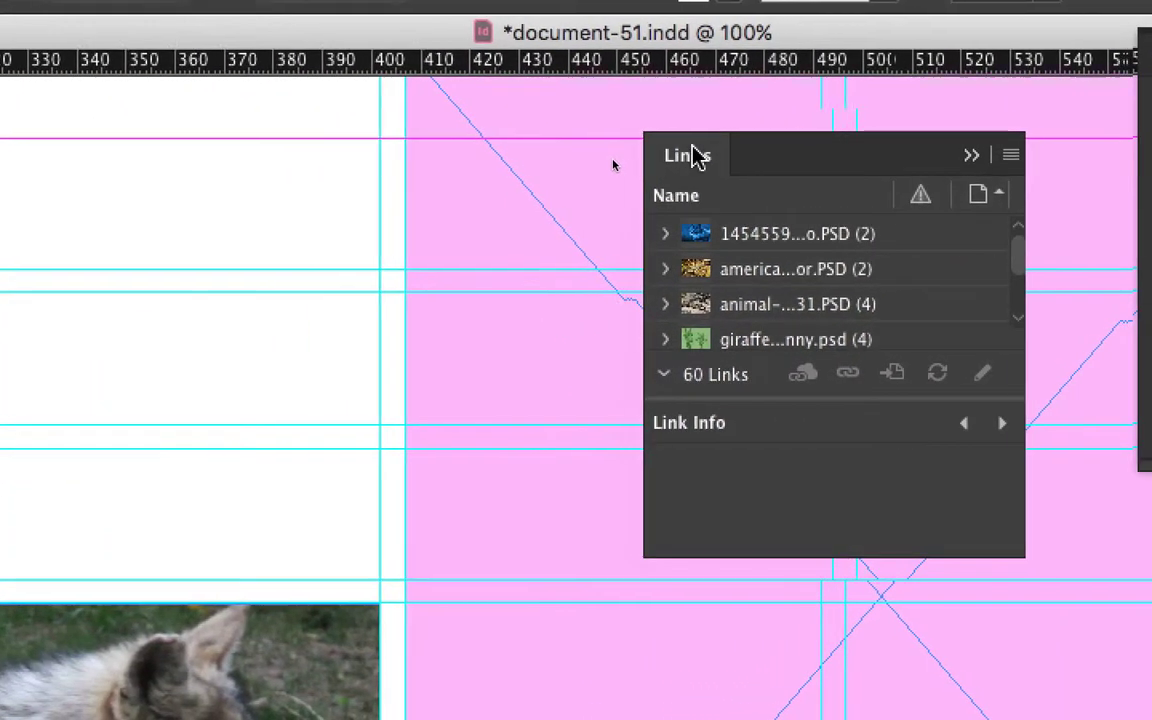
{"action": "left_click_drag", "start_coordinate": [697, 160], "coordinate": [699, 159]}
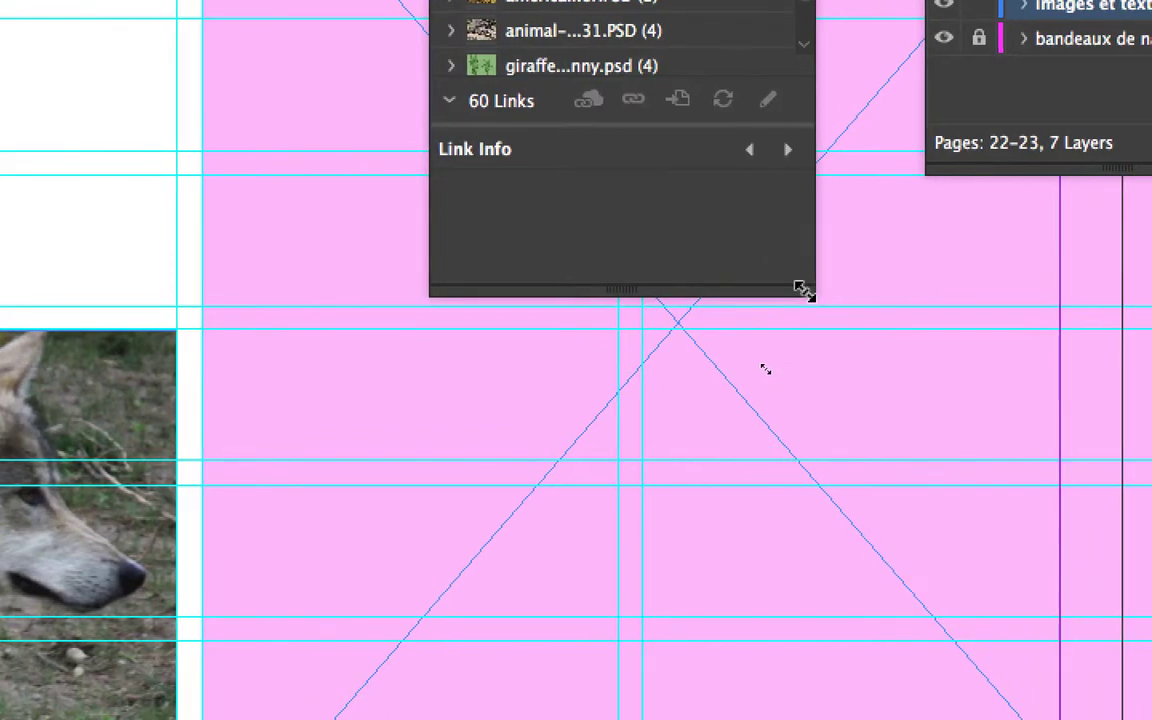
{"action": "left_click_drag", "start_coordinate": [804, 290], "coordinate": [850, 719]}
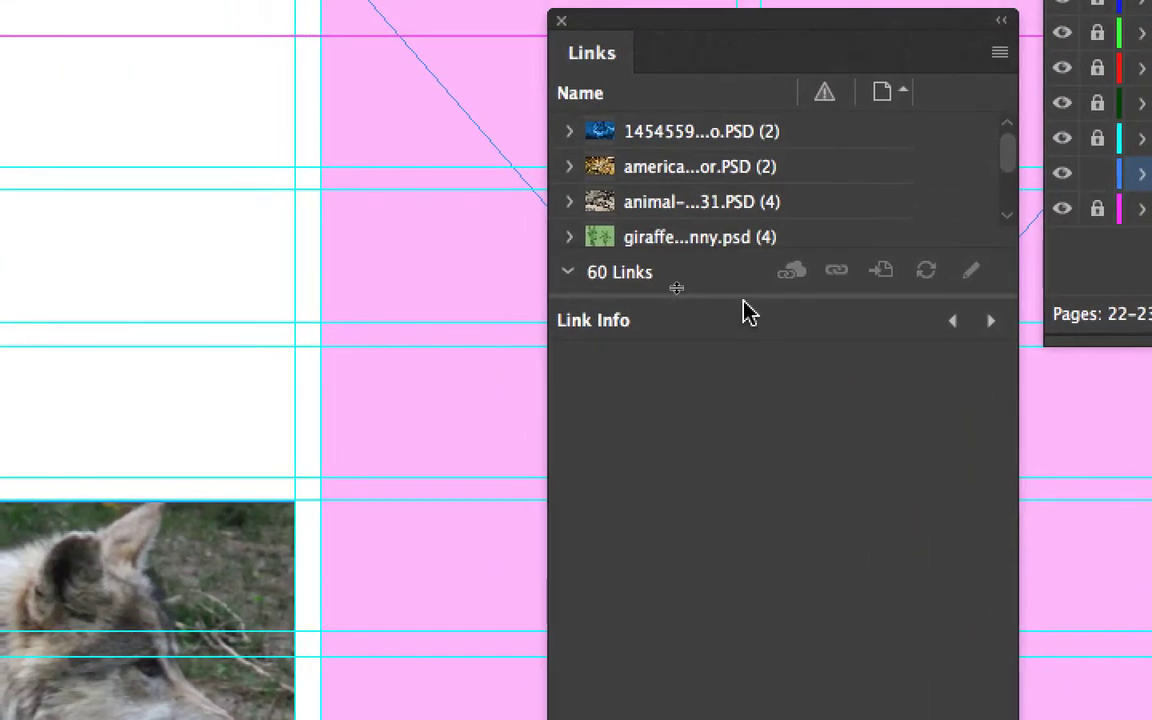
{"action": "left_click_drag", "start_coordinate": [677, 290], "coordinate": [677, 458]}
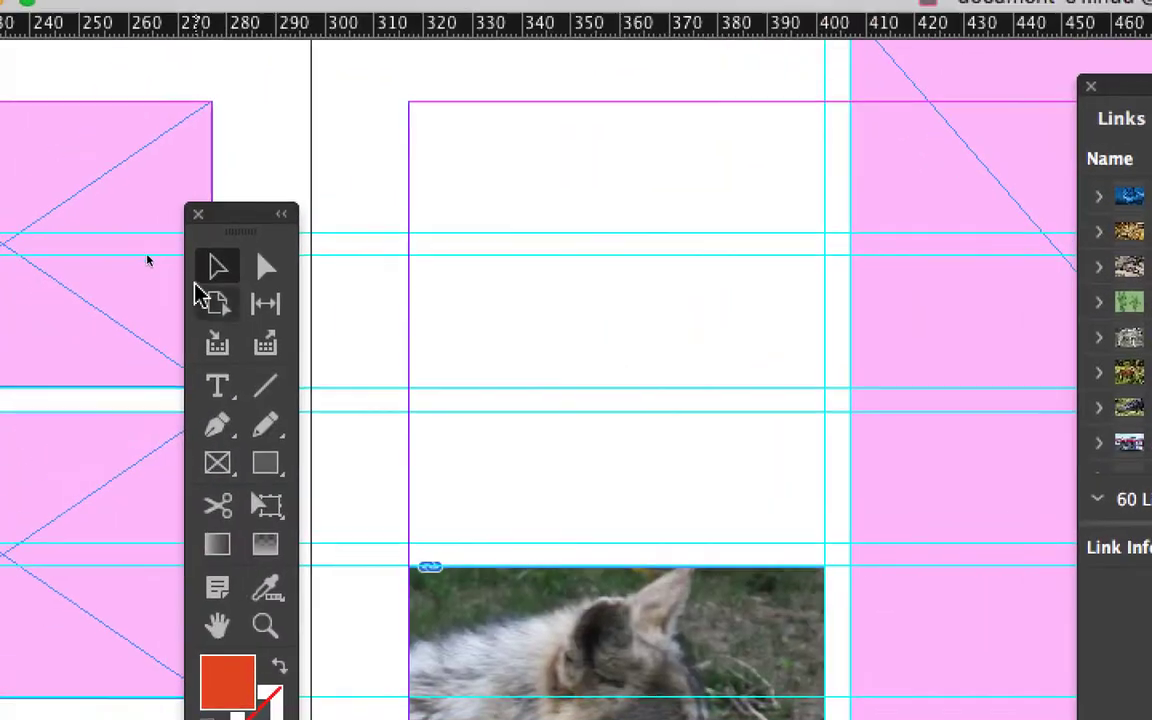
Select the wolf picture on page 23 and enlarge the Links list in height and width to show full file names.
{"action": "left_click", "coordinate": [712, 611]}
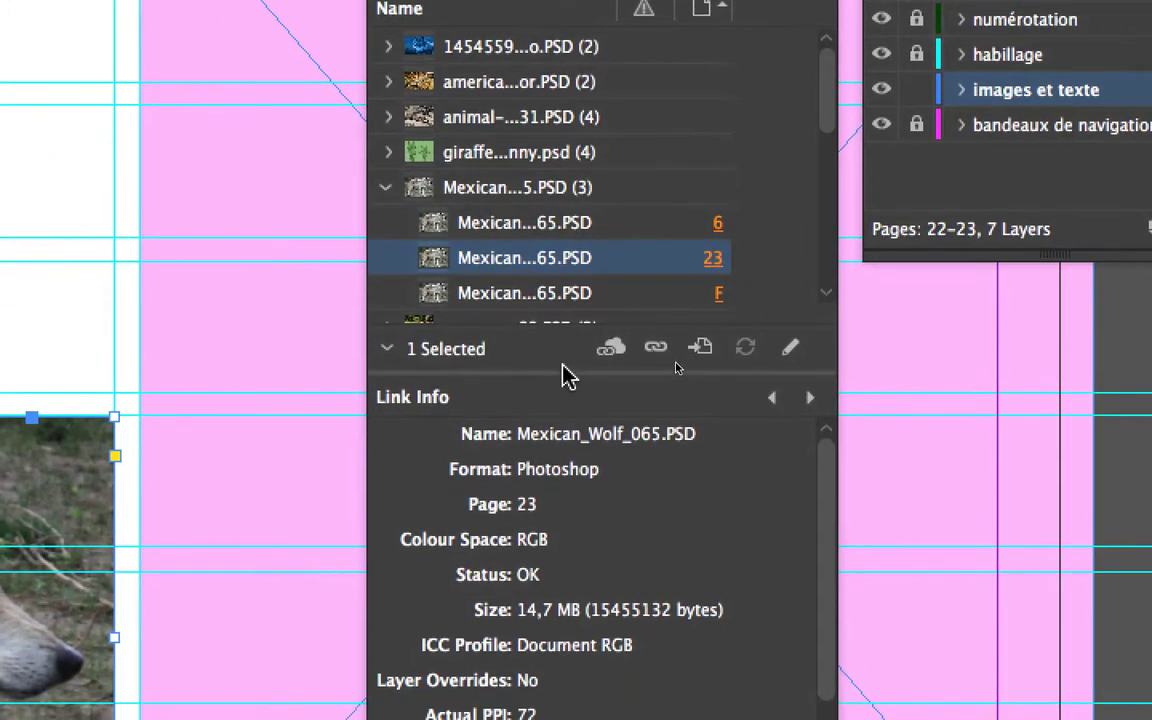
{"action": "left_click_drag", "start_coordinate": [565, 372], "coordinate": [568, 684]}
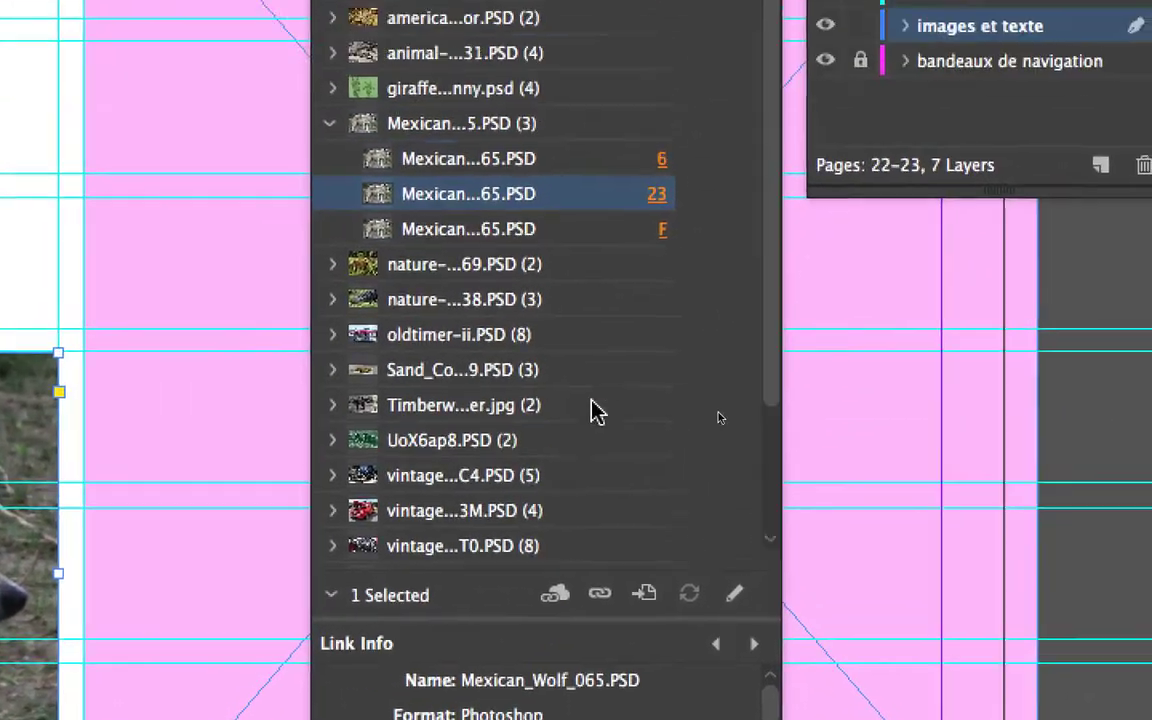
{"action": "left_click_drag", "start_coordinate": [778, 457], "coordinate": [1147, 462]}
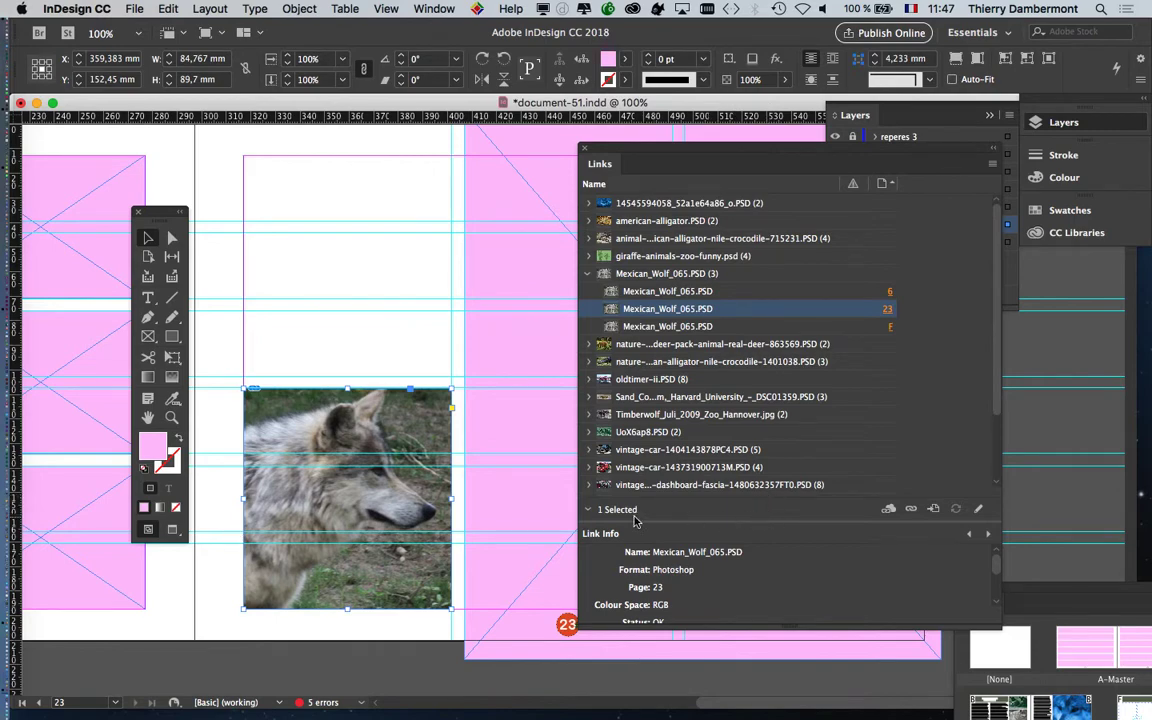
Collapse the Link Info section for the selected wolf link and expand it again.
{"action": "left_click", "coordinate": [589, 511]}
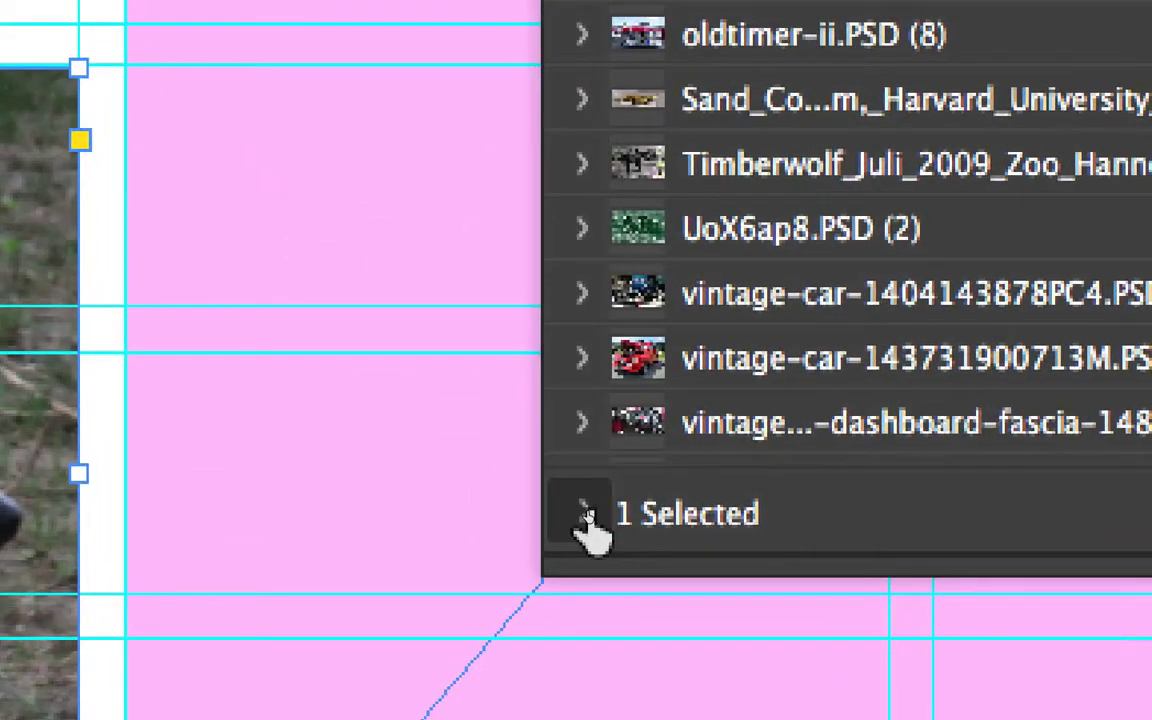
{"action": "left_click", "coordinate": [586, 514]}
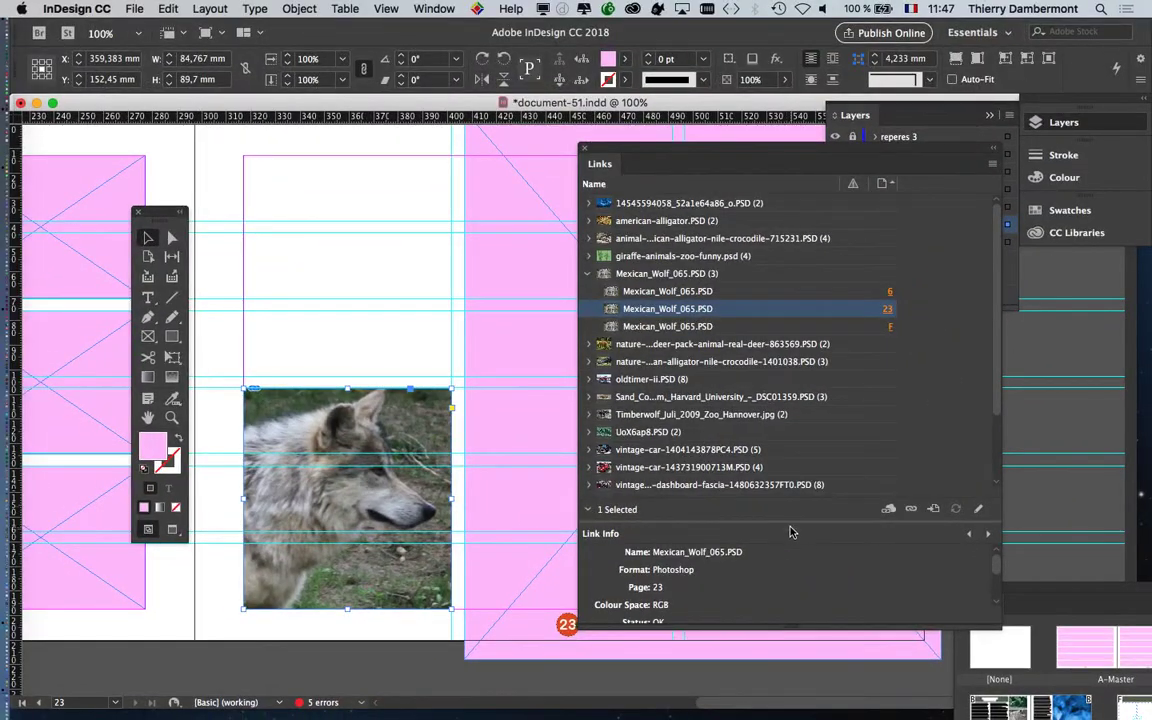
Enlarge the Link Info section to show the wolf link's further details, and shift the Links panel slightly outward.
{"action": "left_click_drag", "start_coordinate": [795, 512], "coordinate": [812, 362]}
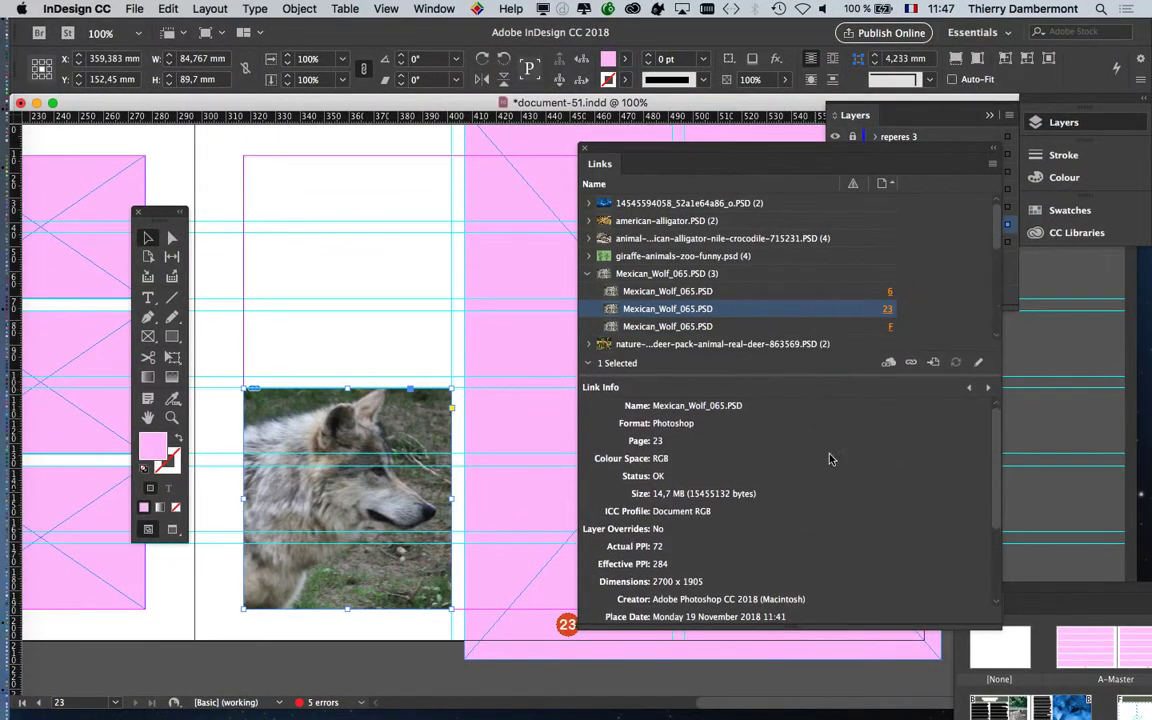
{"action": "scroll", "coordinate": [830, 470], "scroll_direction": "down", "scroll_amount": 2}
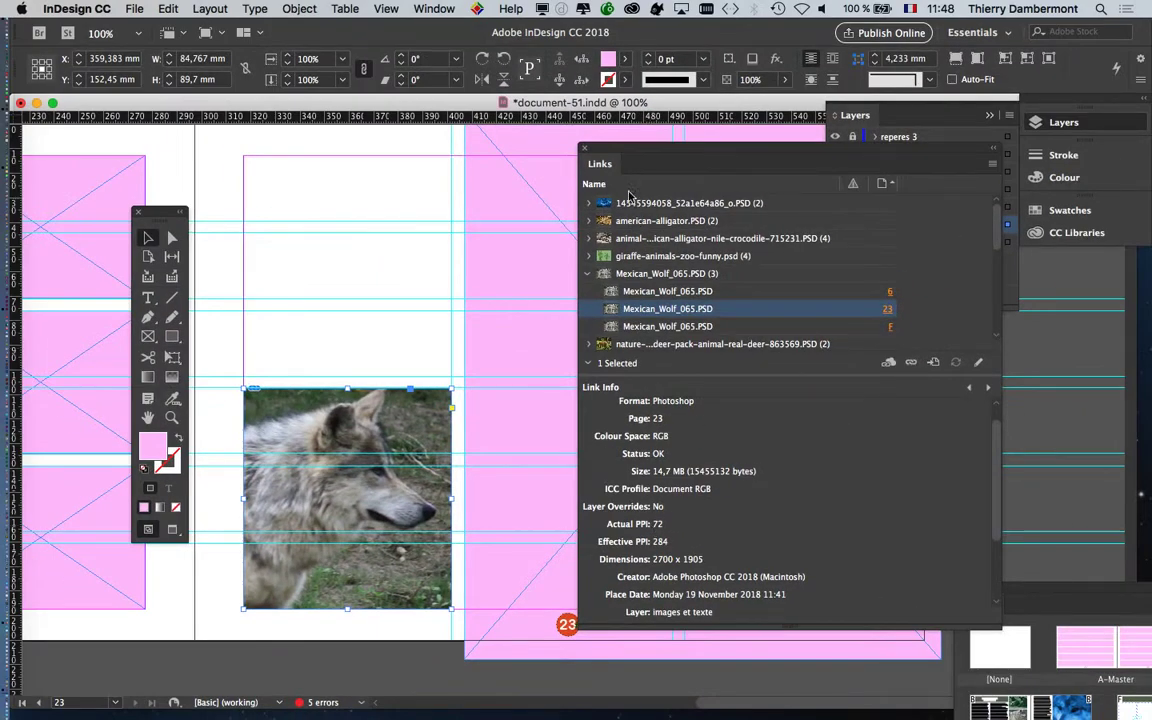
{"action": "left_click_drag", "start_coordinate": [620, 150], "coordinate": [648, 142]}
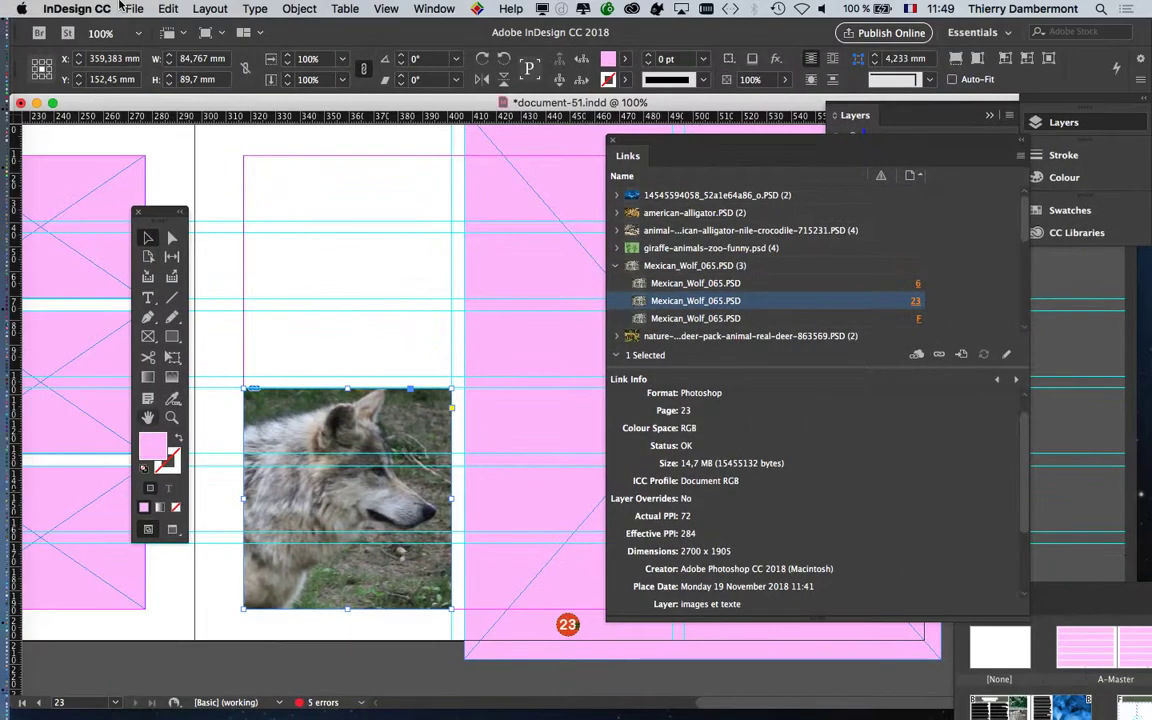
Start exporting the document in the Adobe PDF (Print) format.
{"action": "left_click", "coordinate": [135, 9]}
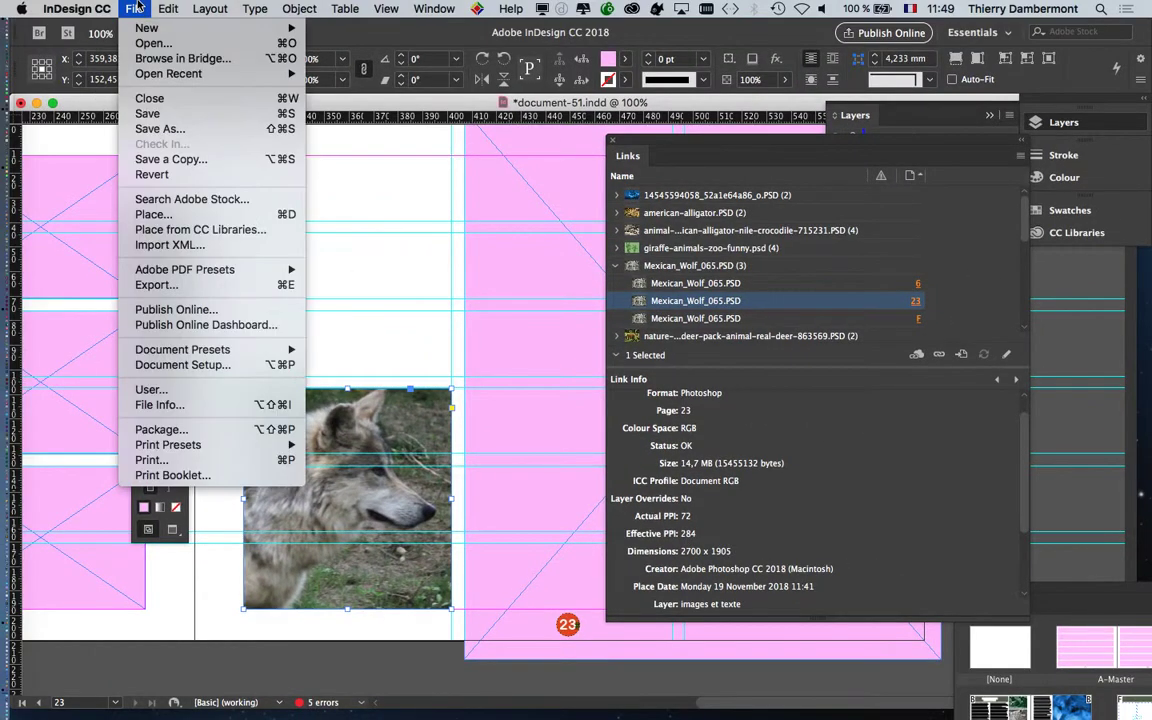
{"action": "left_click", "coordinate": [873, 465]}
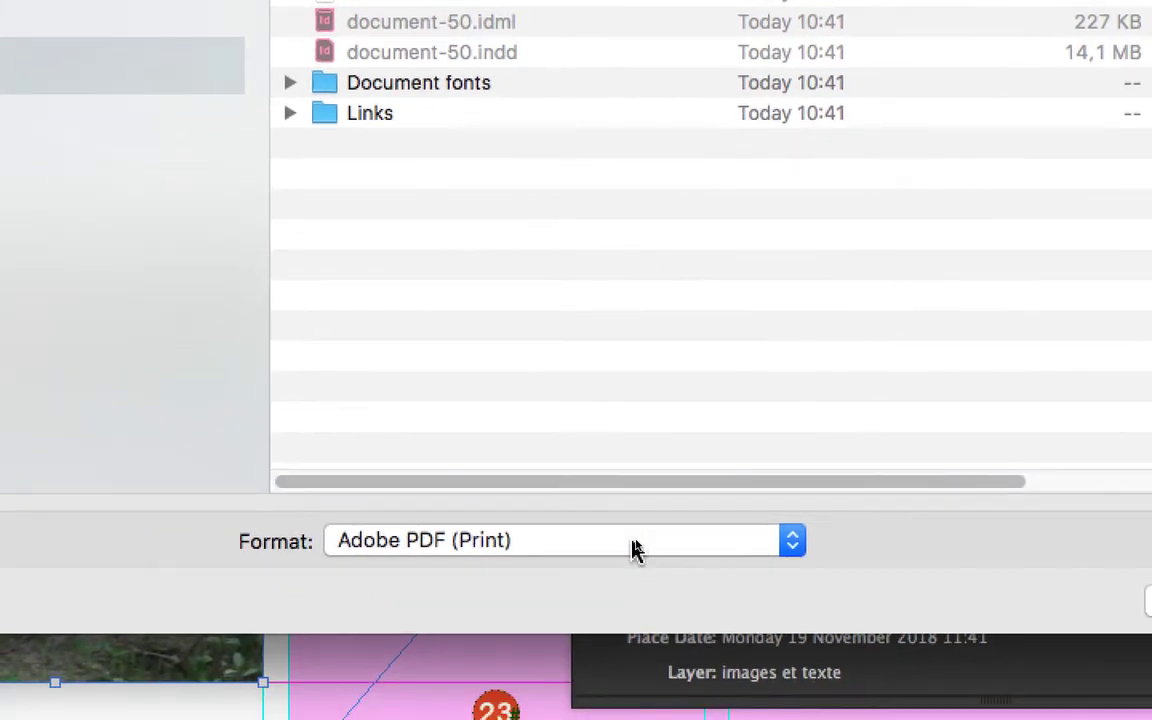
{"action": "left_click", "coordinate": [633, 541]}
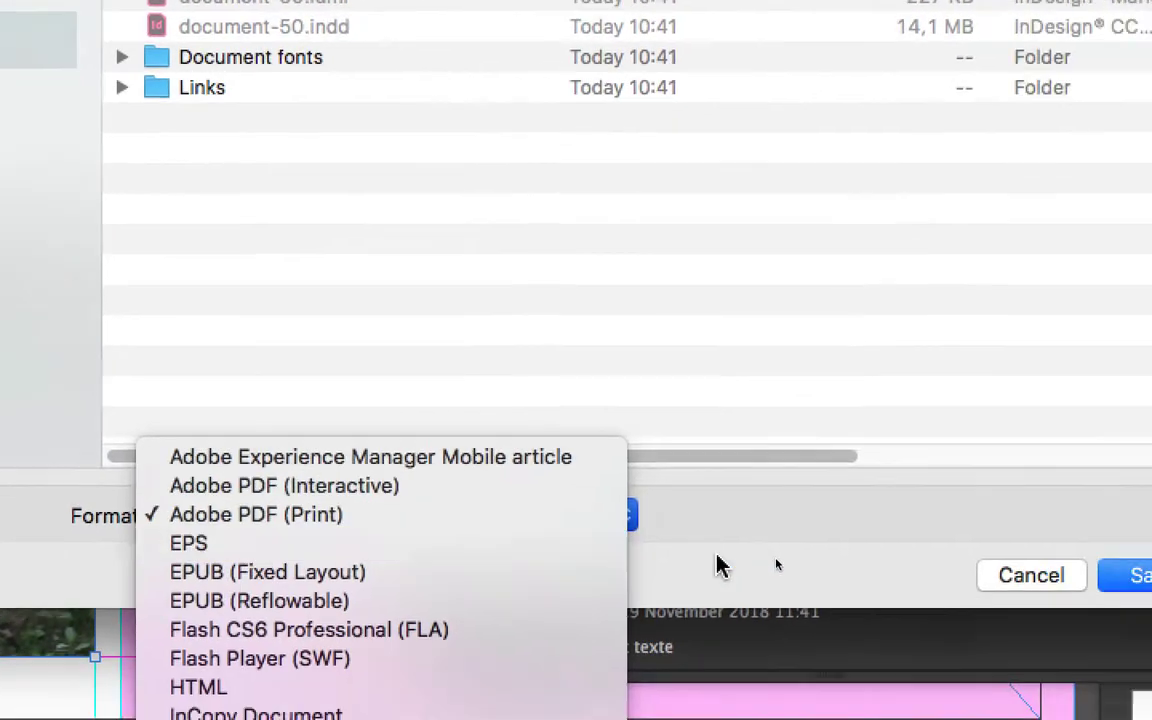
{"action": "left_click", "coordinate": [888, 592]}
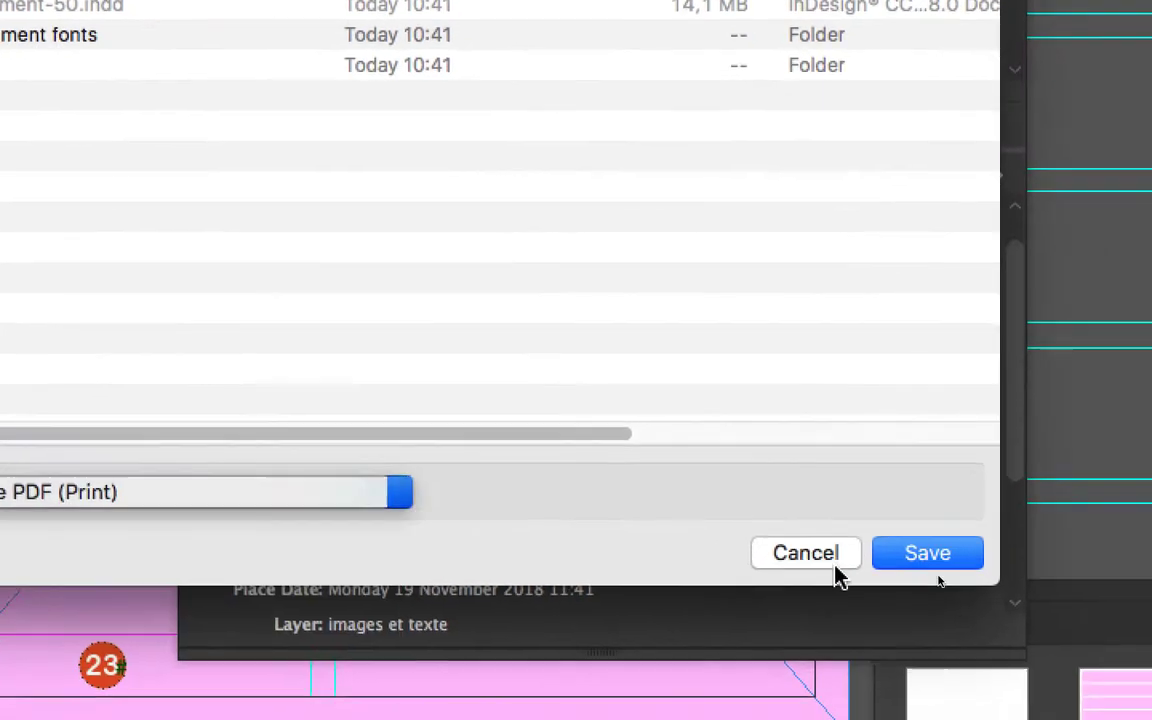
{"action": "left_click", "coordinate": [855, 558]}
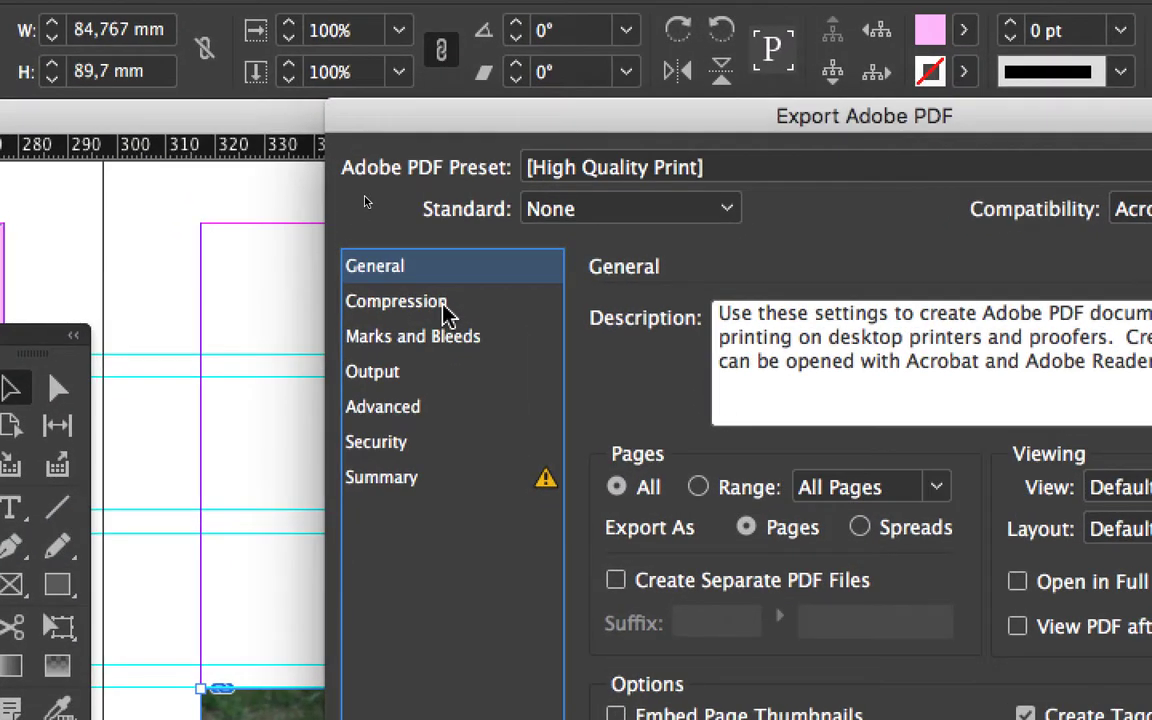
Set the PDF compression of colour images to subsampling to 300 pixels per inch for images above 300.
{"action": "left_click", "coordinate": [470, 291]}
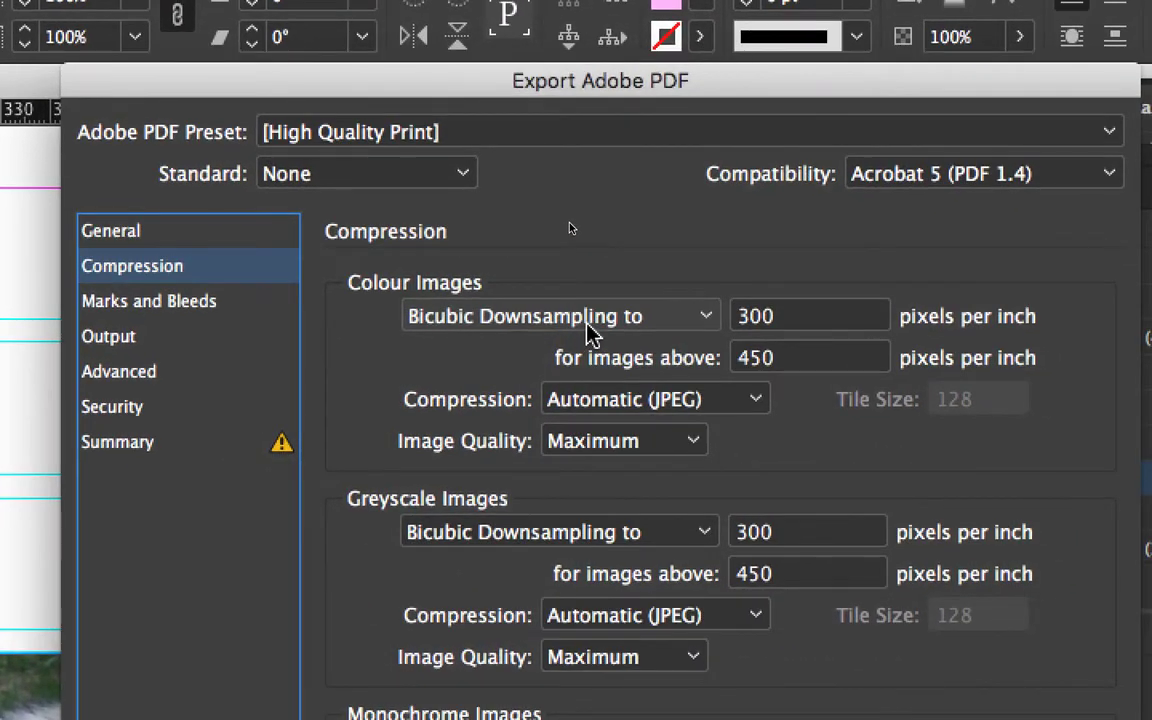
{"action": "left_click", "coordinate": [672, 326]}
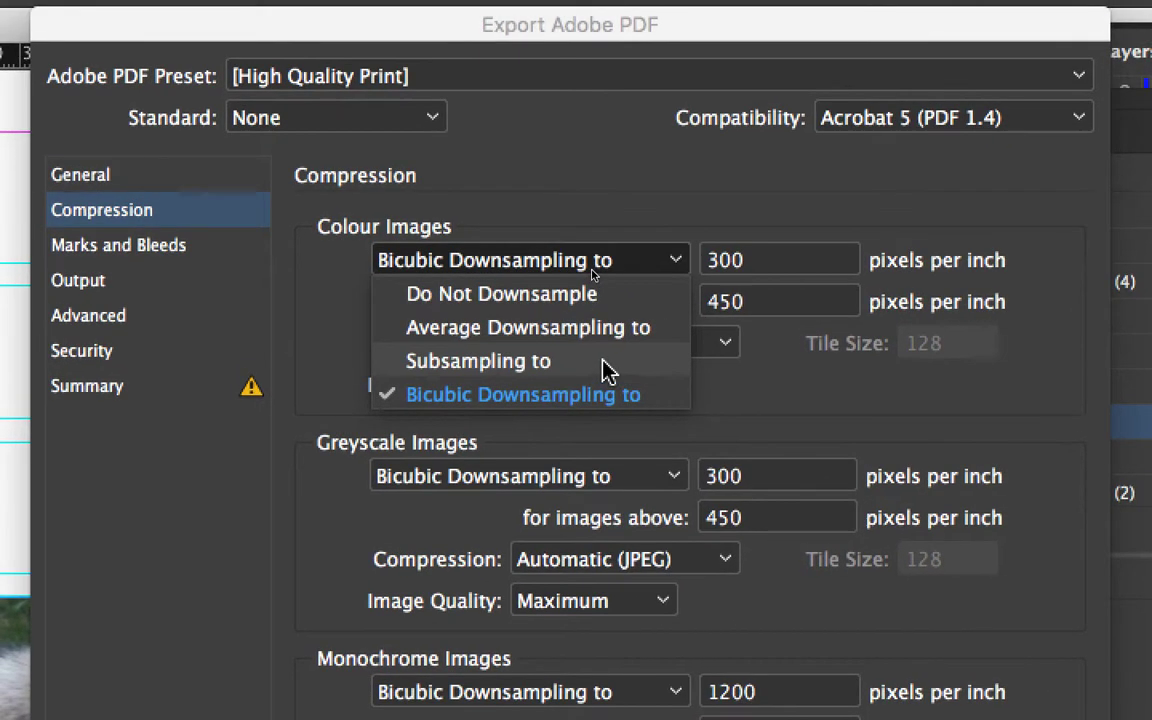
{"action": "left_click", "coordinate": [604, 361]}
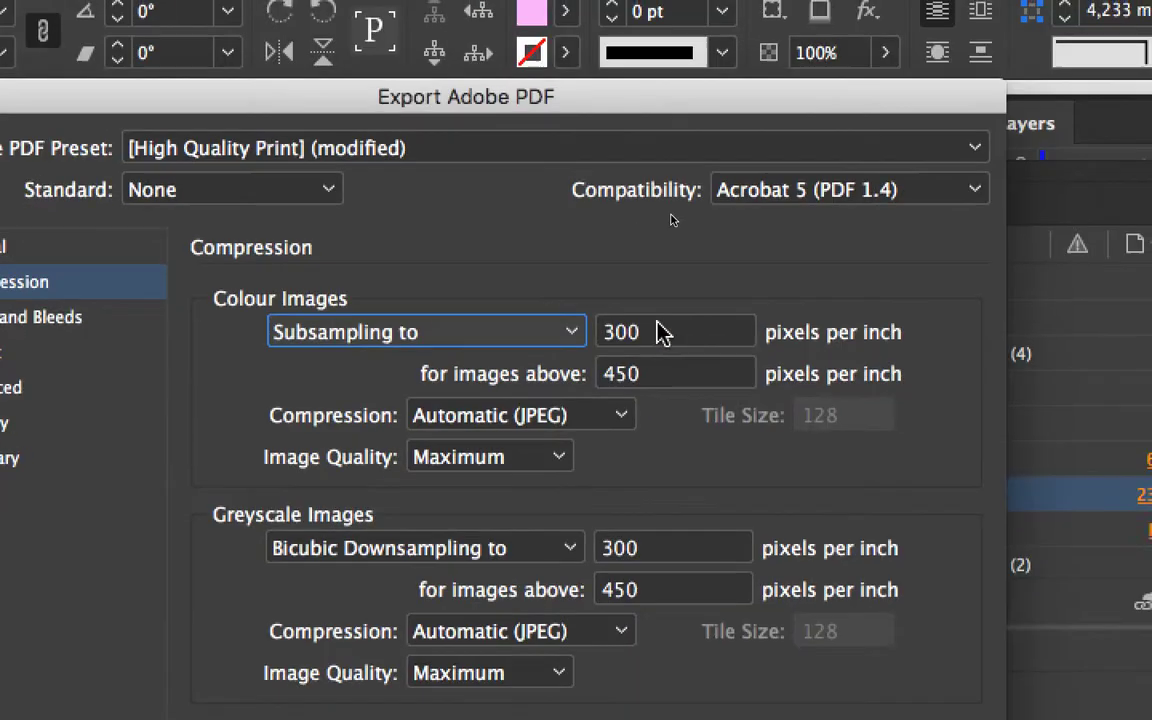
{"action": "double_click", "coordinate": [660, 332]}
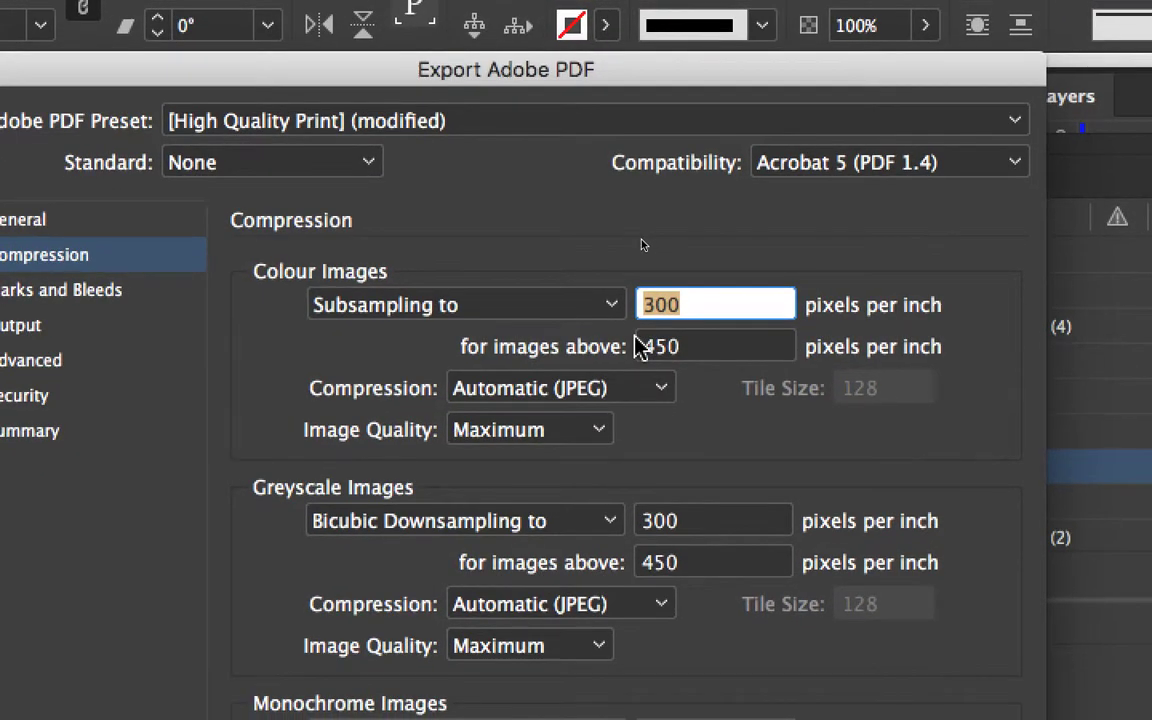
{"action": "left_click", "coordinate": [652, 377]}
{"action": "double_click", "coordinate": [657, 341]}
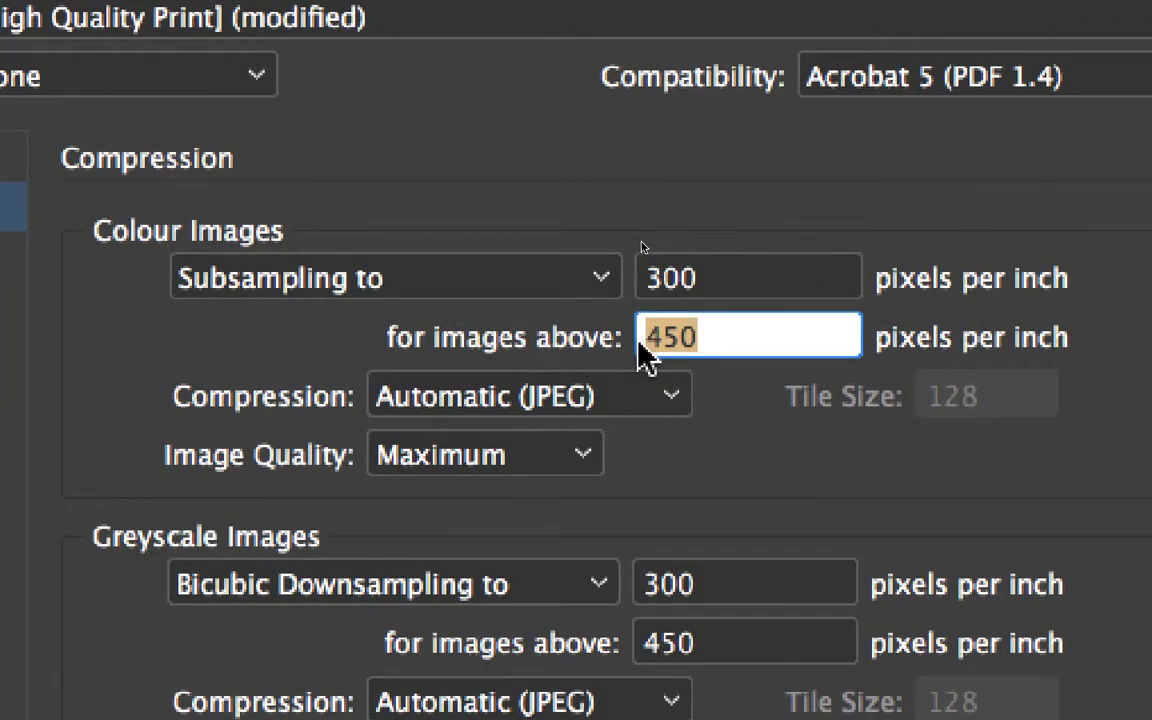
{"action": "type", "text": "300"}
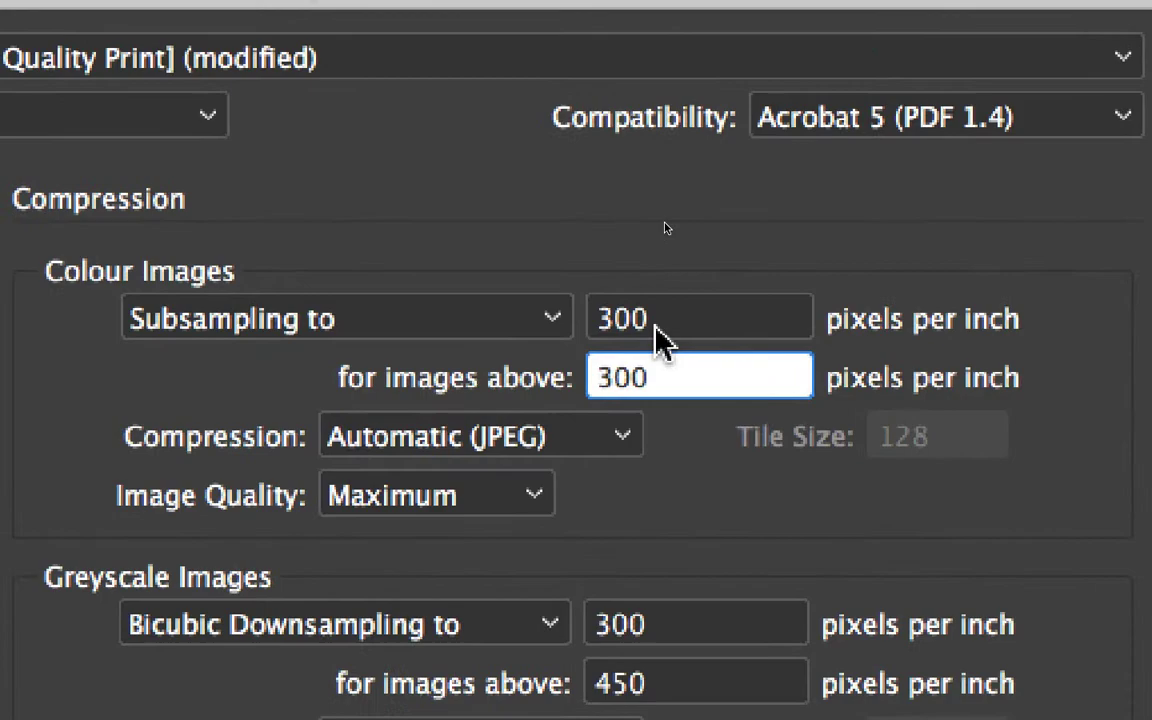
{"action": "left_click", "coordinate": [654, 322]}
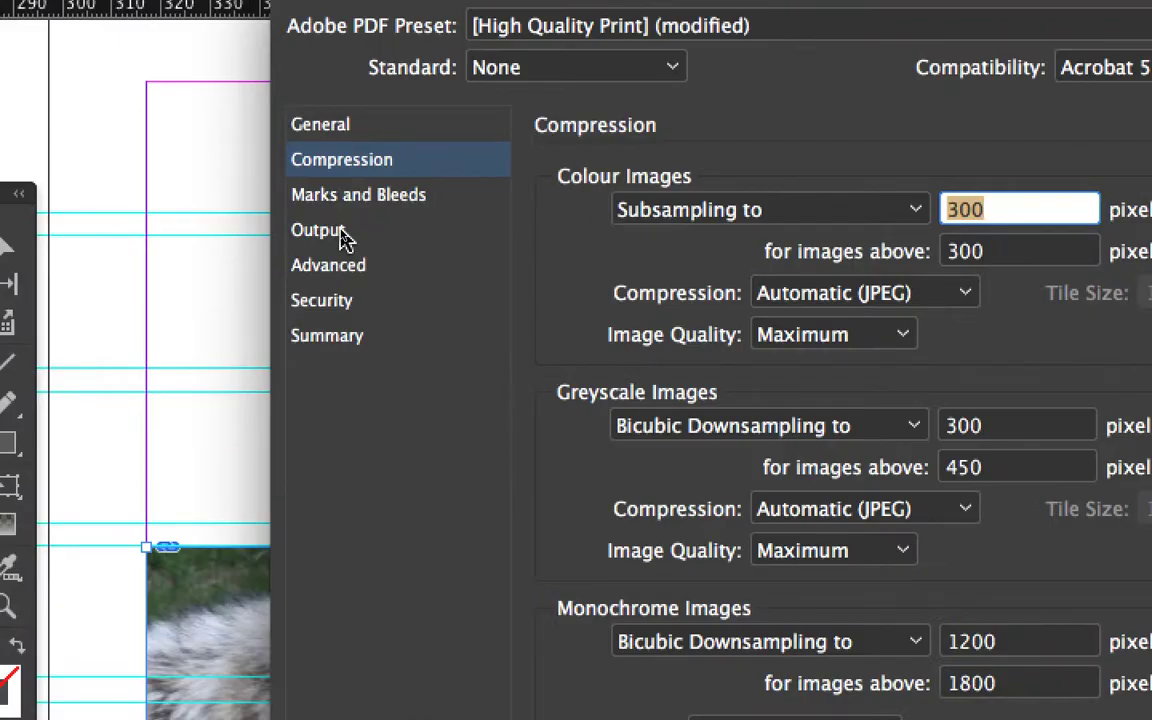
Set the PDF colour output to Convert to Destination with Coated FOGRA39 (ISO 12647-2:2004), and cancel the export.
{"action": "left_click", "coordinate": [338, 231]}
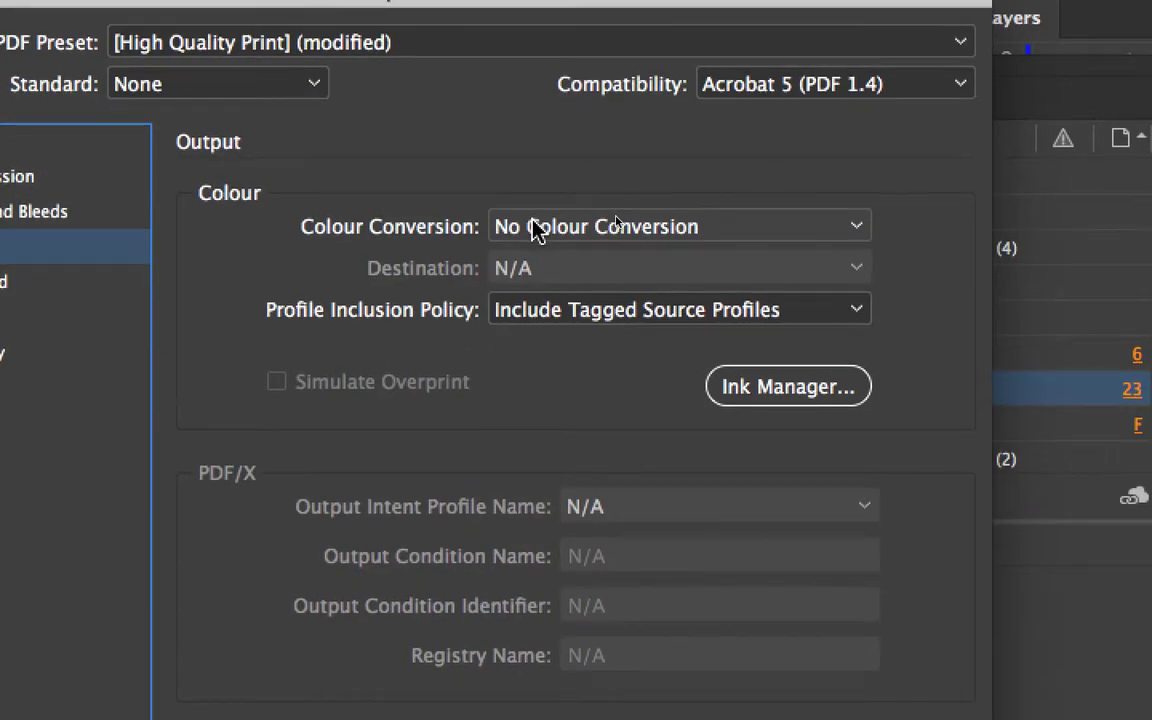
{"action": "left_click", "coordinate": [730, 207]}
{"action": "left_click", "coordinate": [735, 271]}
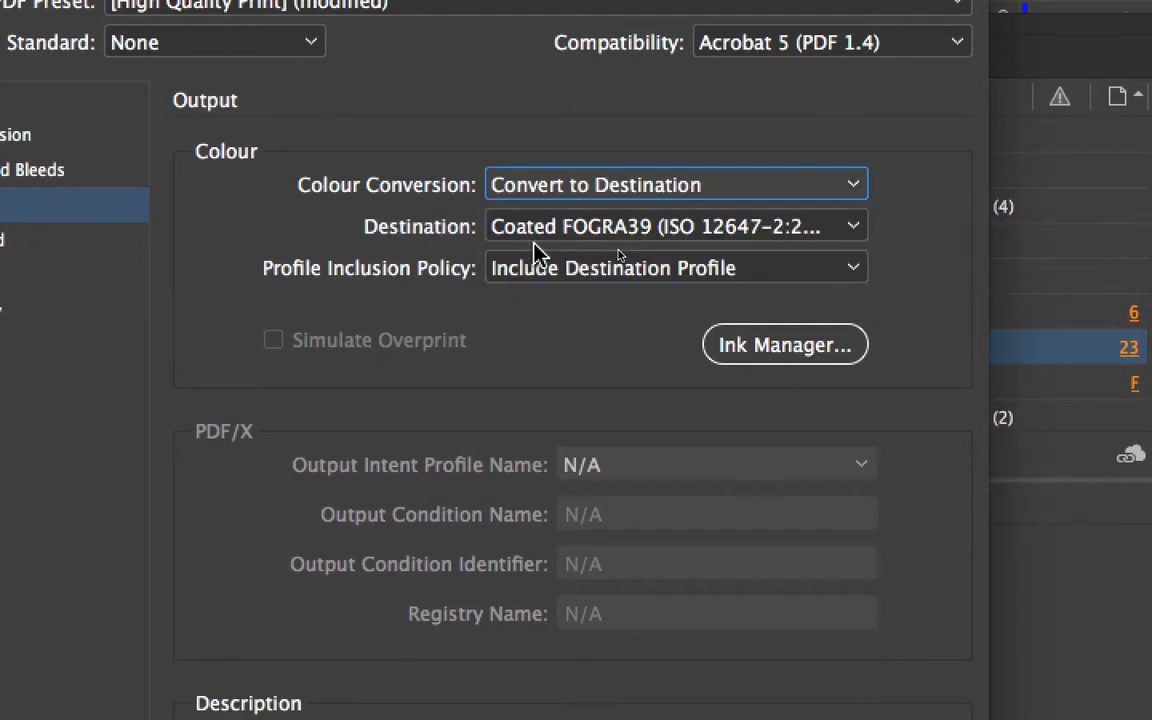
{"action": "left_click", "coordinate": [533, 230]}
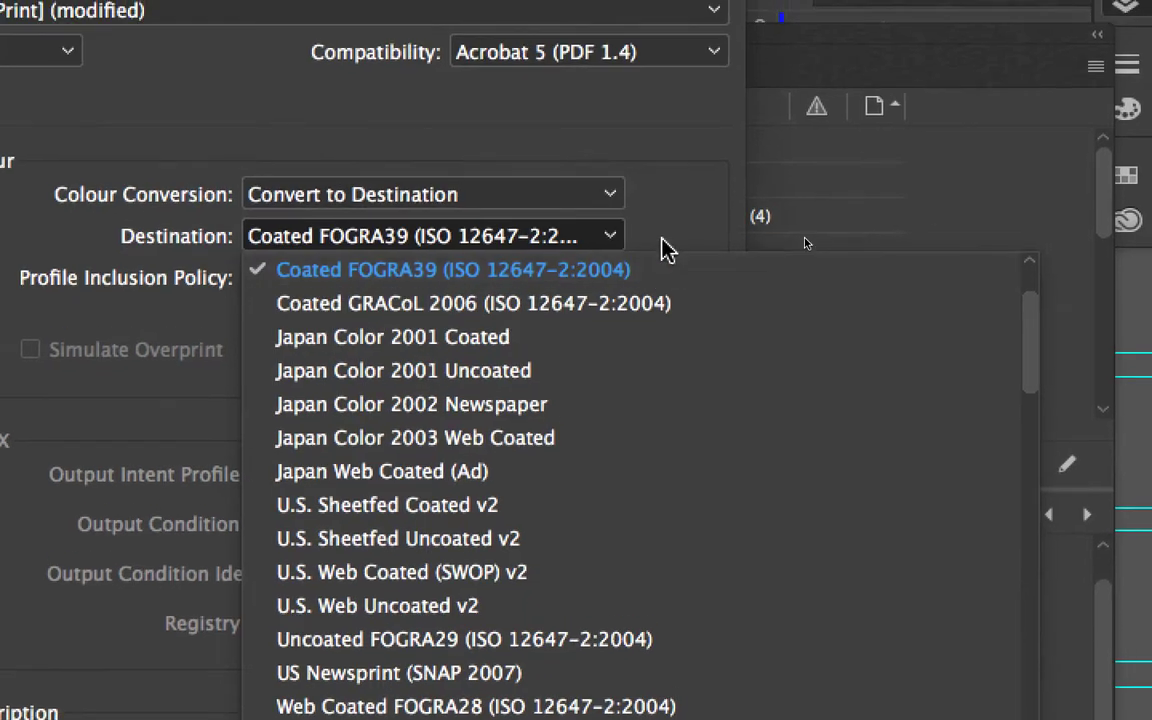
{"action": "left_click", "coordinate": [665, 247]}
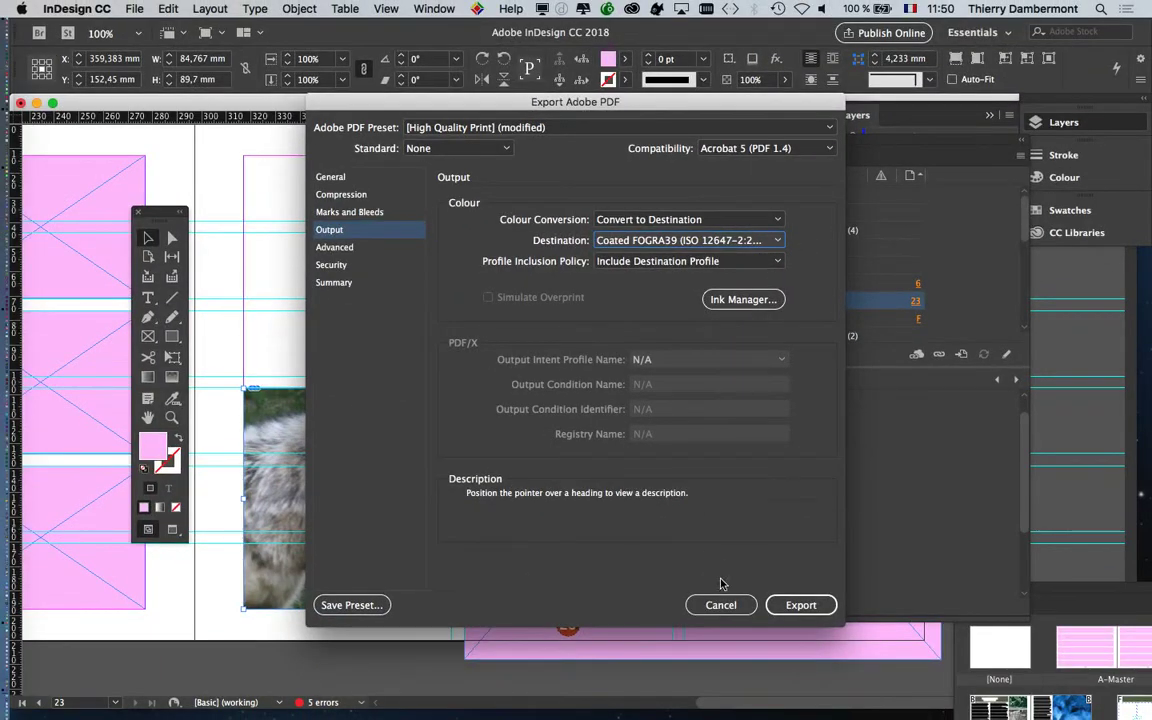
{"action": "left_click", "coordinate": [720, 604]}
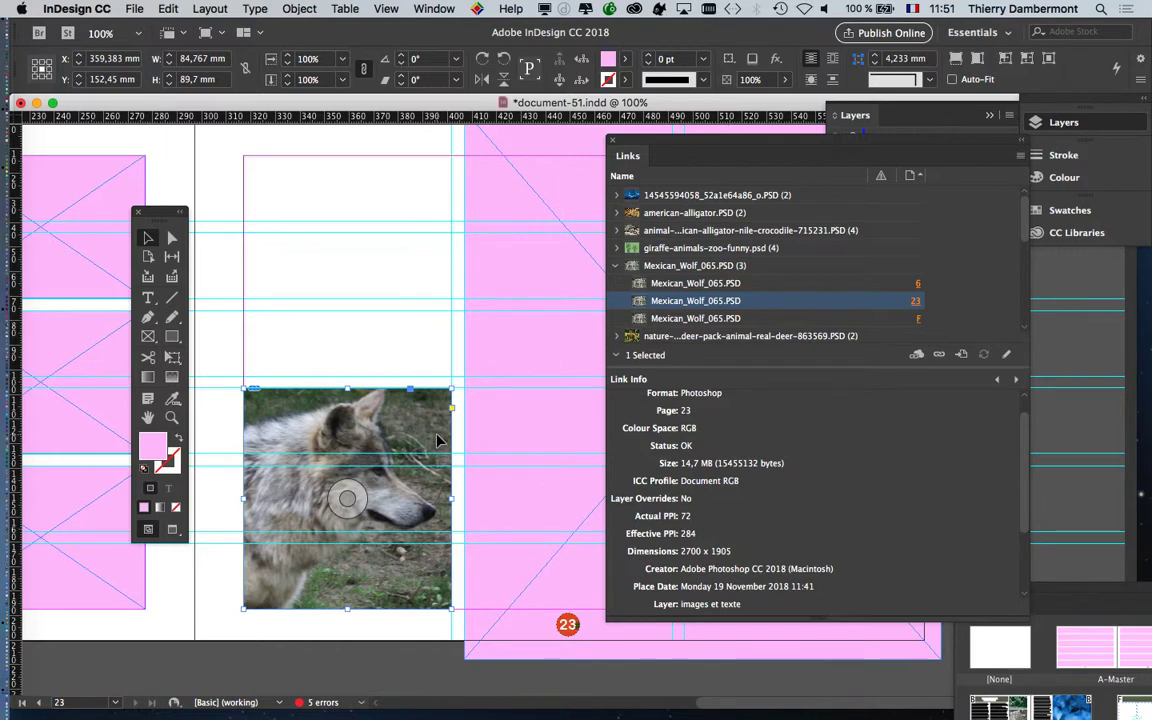
Deselect and reselect the wolf picture on page 23, and close the Links panel.
{"action": "left_click", "coordinate": [302, 636]}
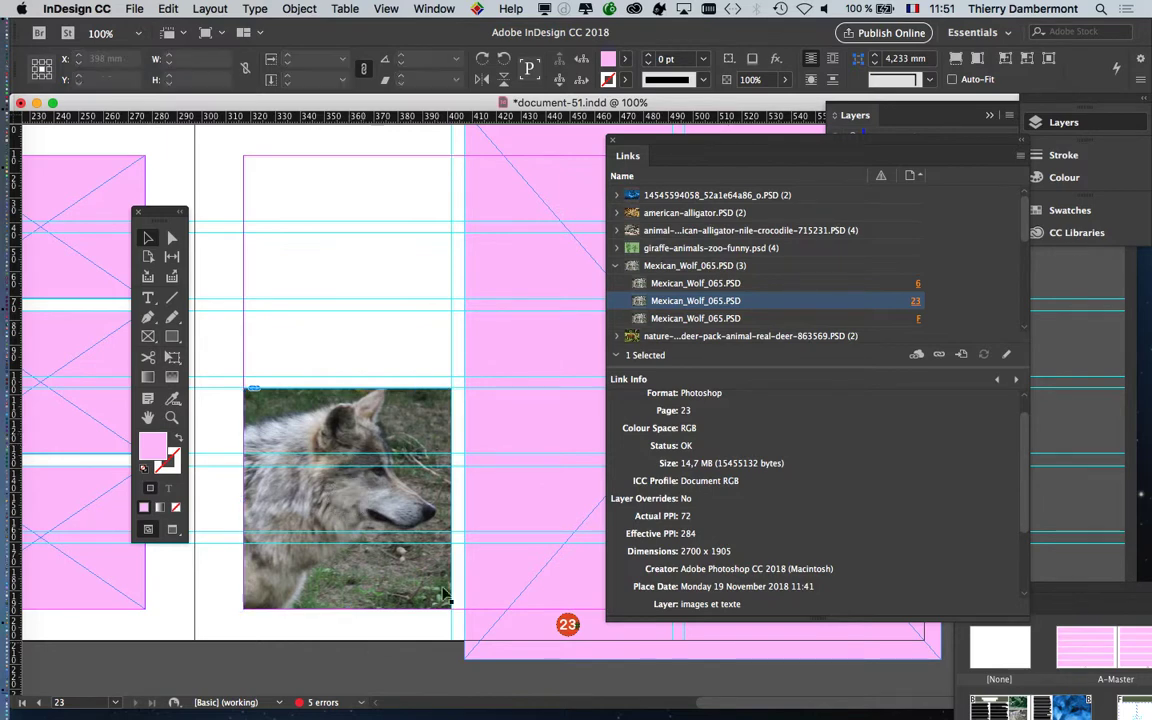
{"action": "left_click", "coordinate": [346, 428]}
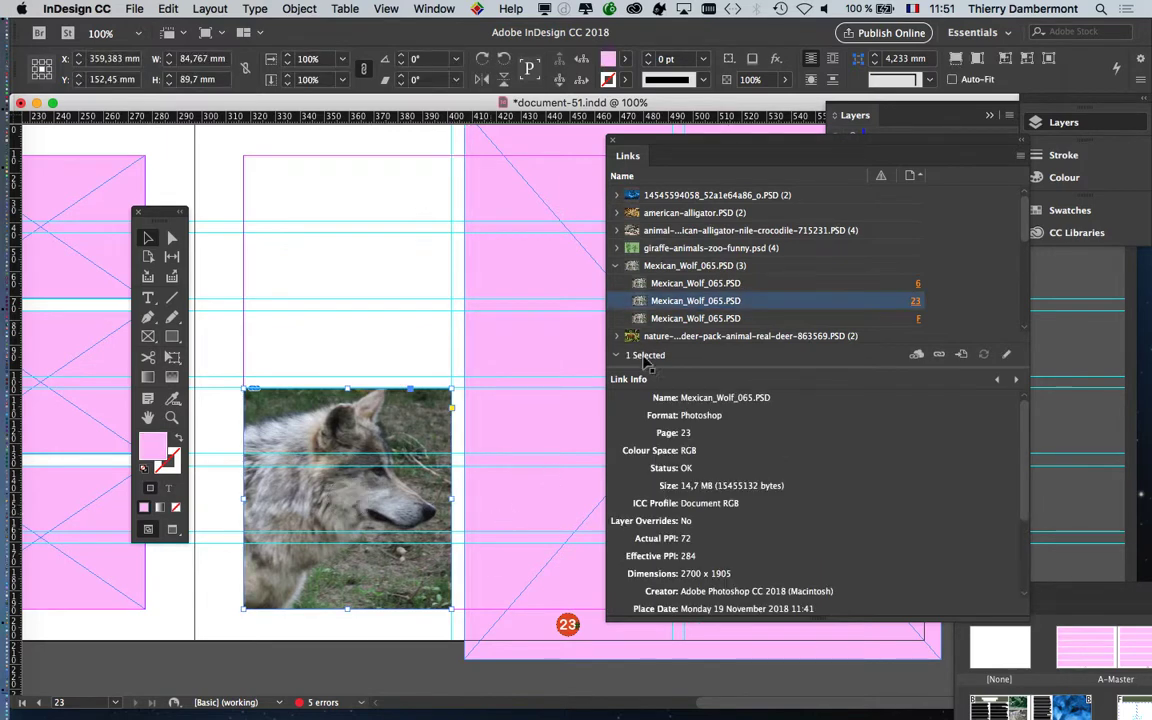
{"action": "left_click", "coordinate": [613, 146]}
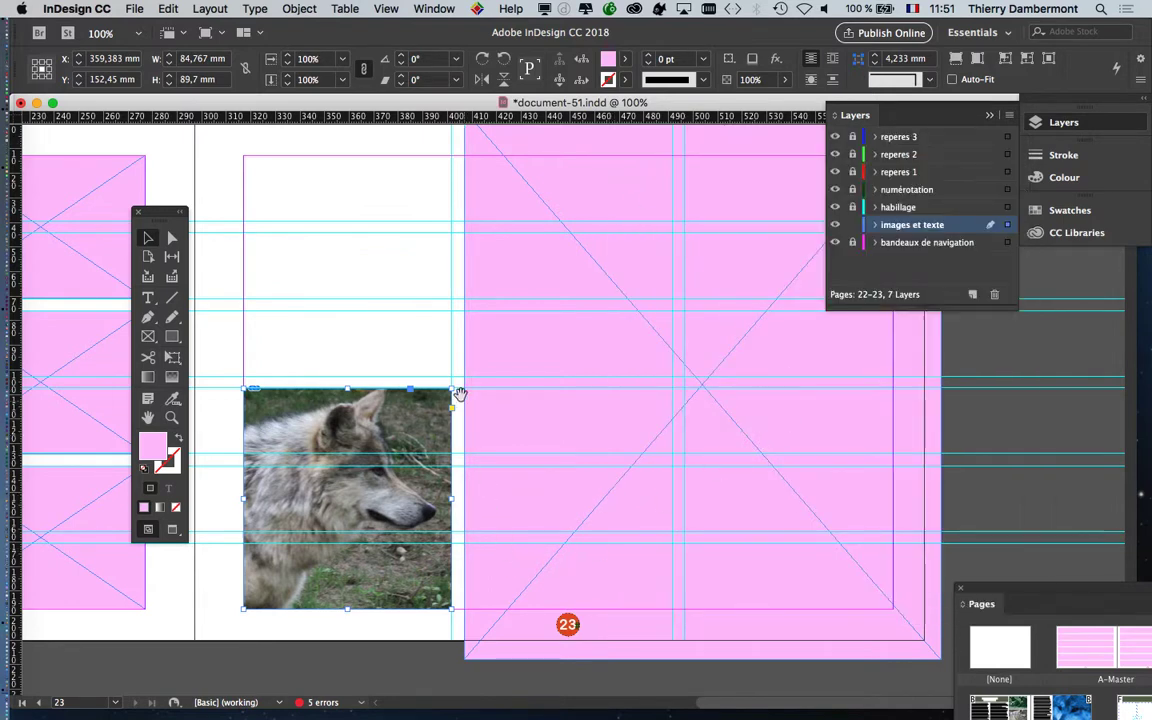
Reselect the wolf picture on page 23, reopen the Links panel and move it clear of the picture.
{"action": "scroll", "coordinate": [460, 393], "scroll_direction": "left", "scroll_amount": 5}
{"action": "key", "text": "super+minus"}
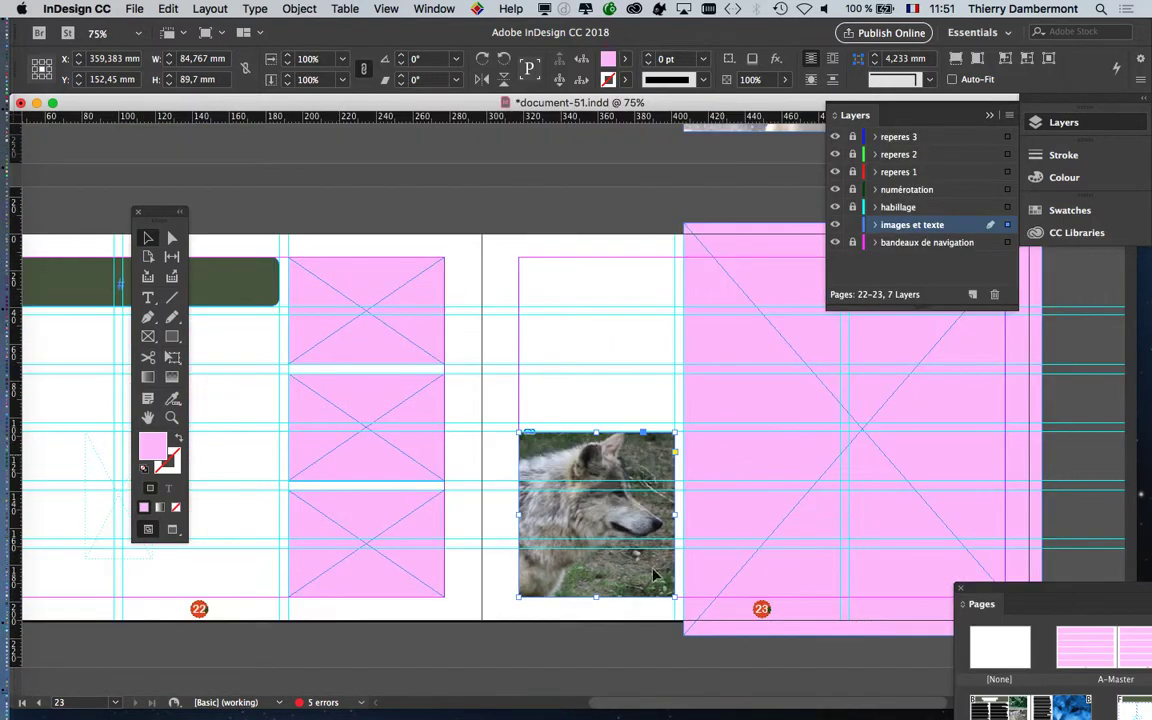
{"action": "left_click", "coordinate": [728, 601]}
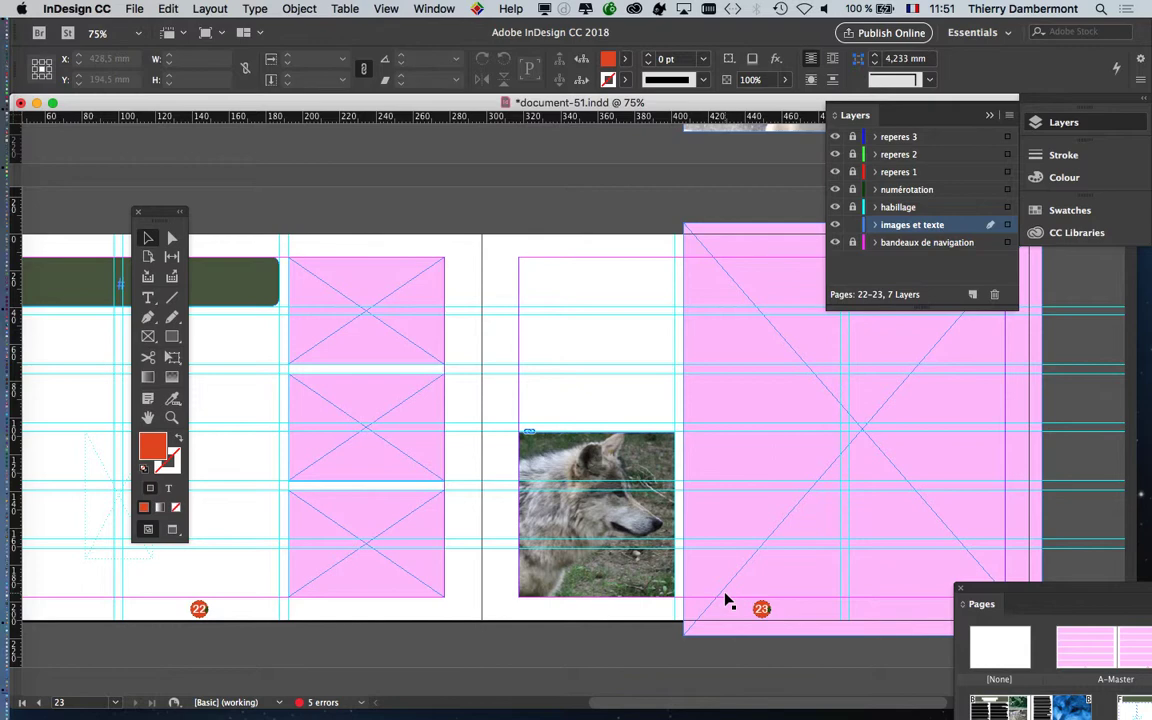
{"action": "left_click", "coordinate": [618, 478]}
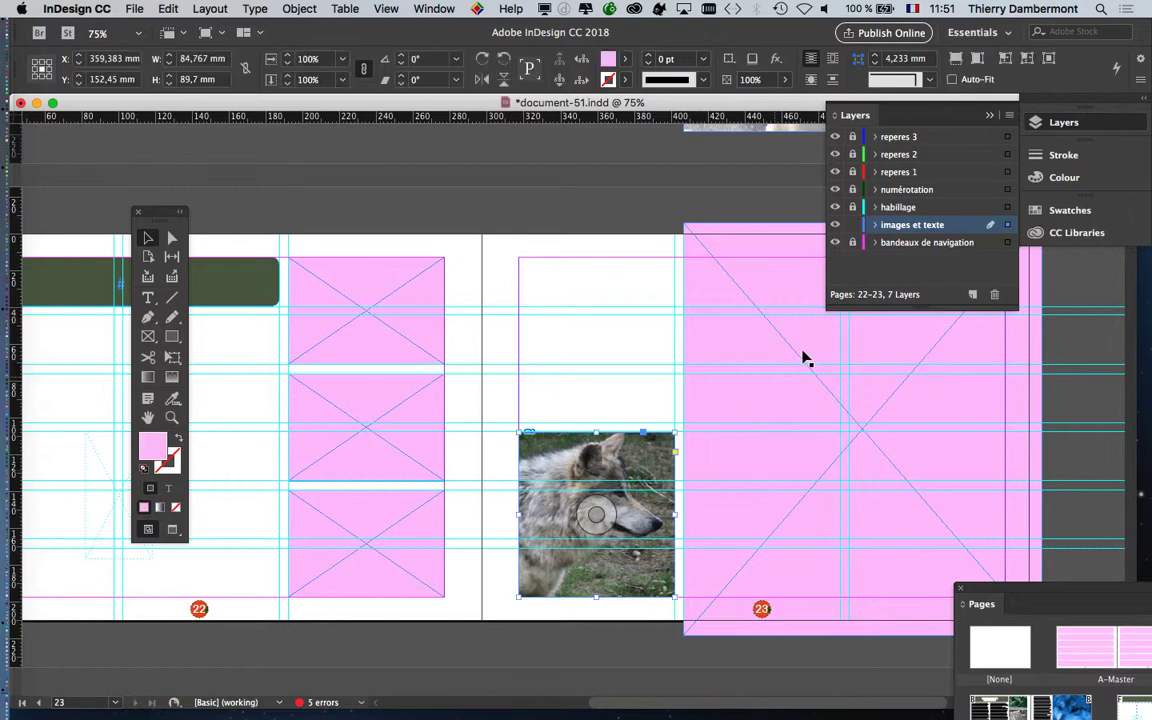
{"action": "left_click", "coordinate": [434, 8]}
{"action": "left_click", "coordinate": [480, 219]}
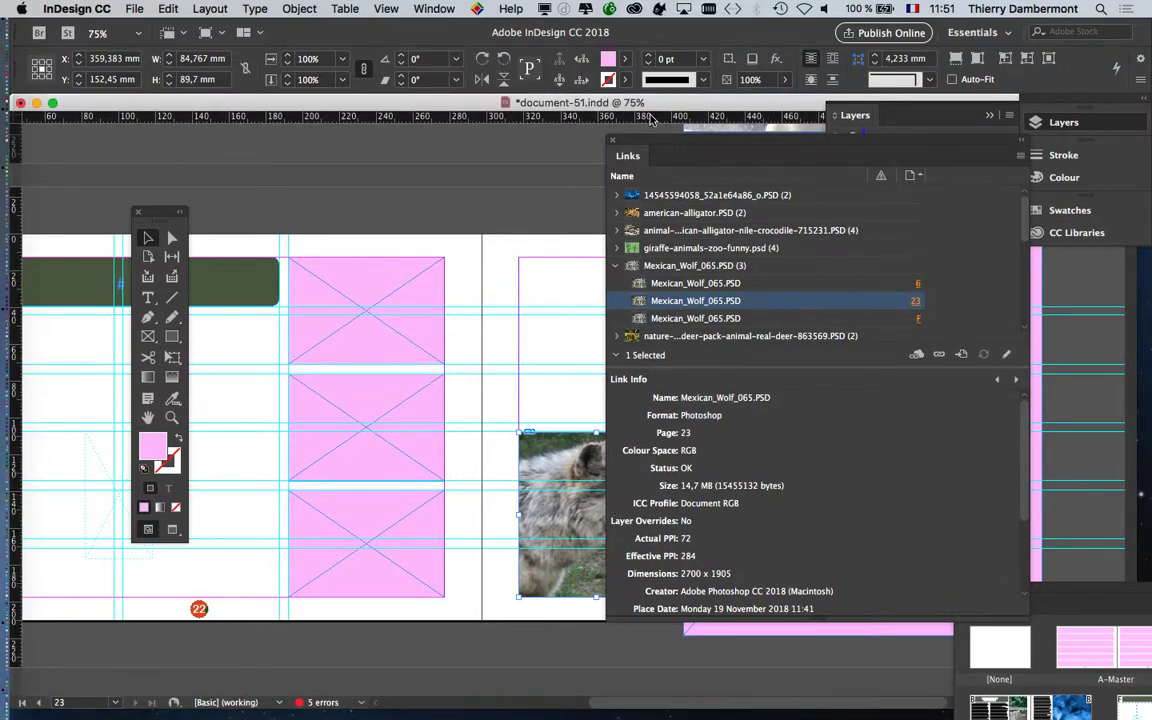
{"action": "left_click_drag", "start_coordinate": [656, 145], "coordinate": [810, 148]}
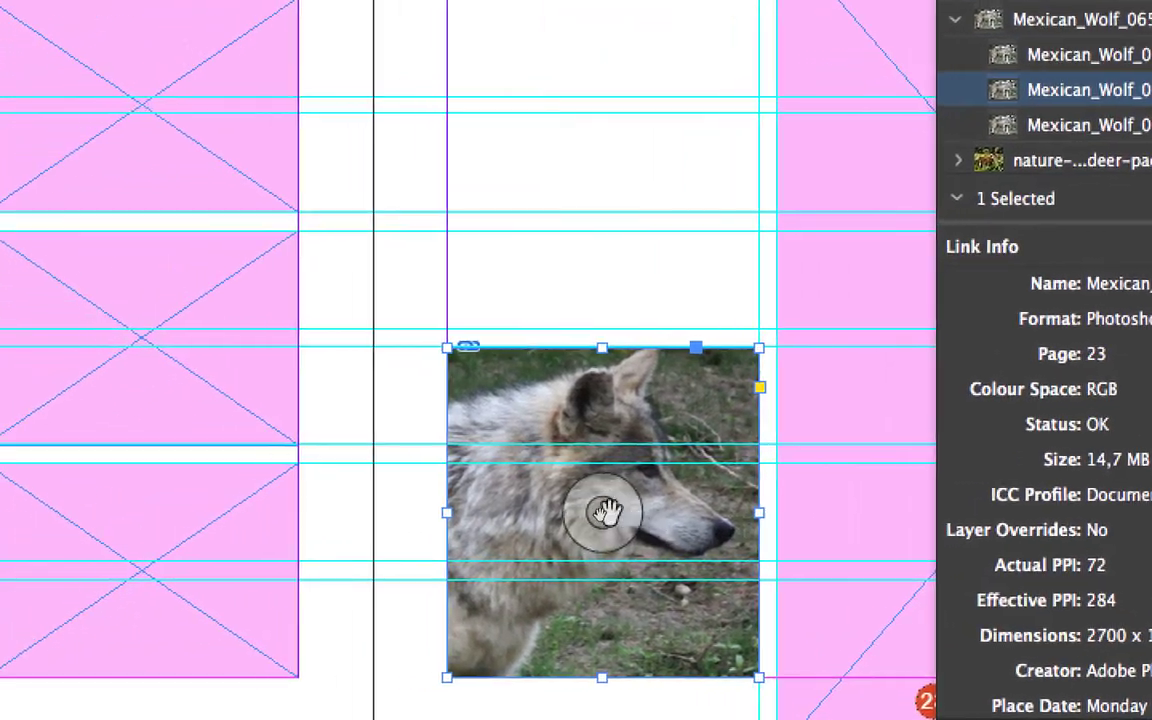
Try stretching the wolf image inside its frame unevenly to about 217 × 180 mm, and undo the distortion.
{"action": "left_click", "coordinate": [371, 503]}
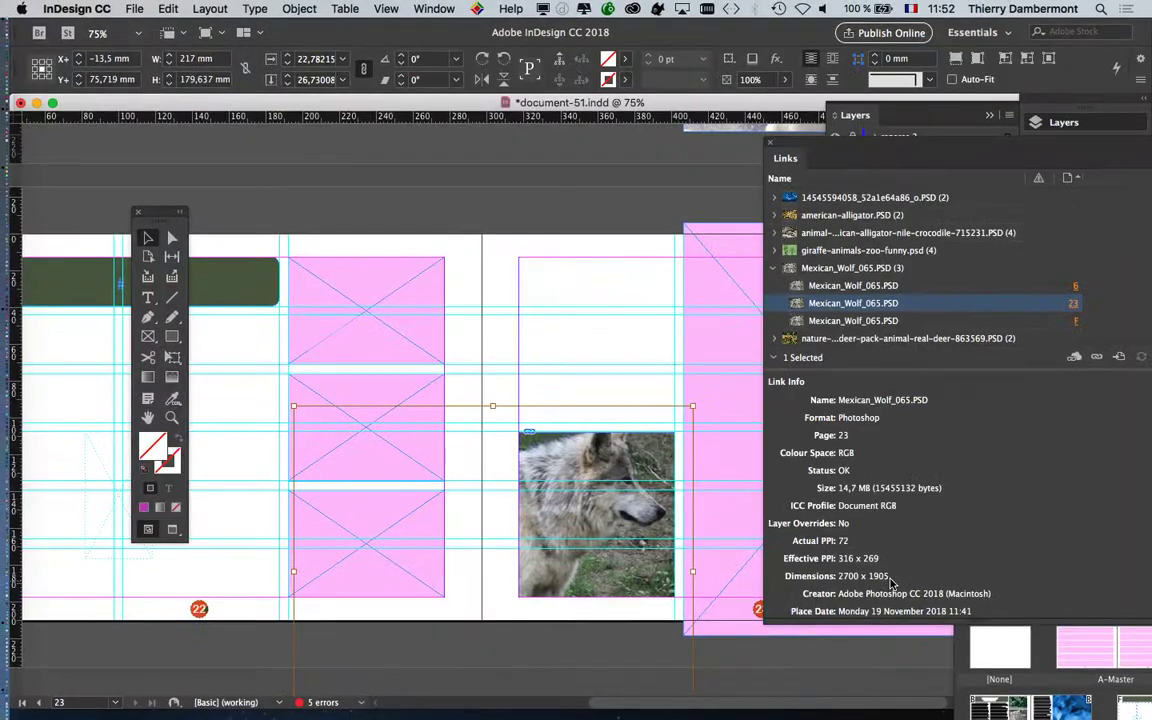
{"action": "key", "text": "super+z"}
{"action": "left_click_drag", "start_coordinate": [494, 486], "coordinate": [492, 486]}
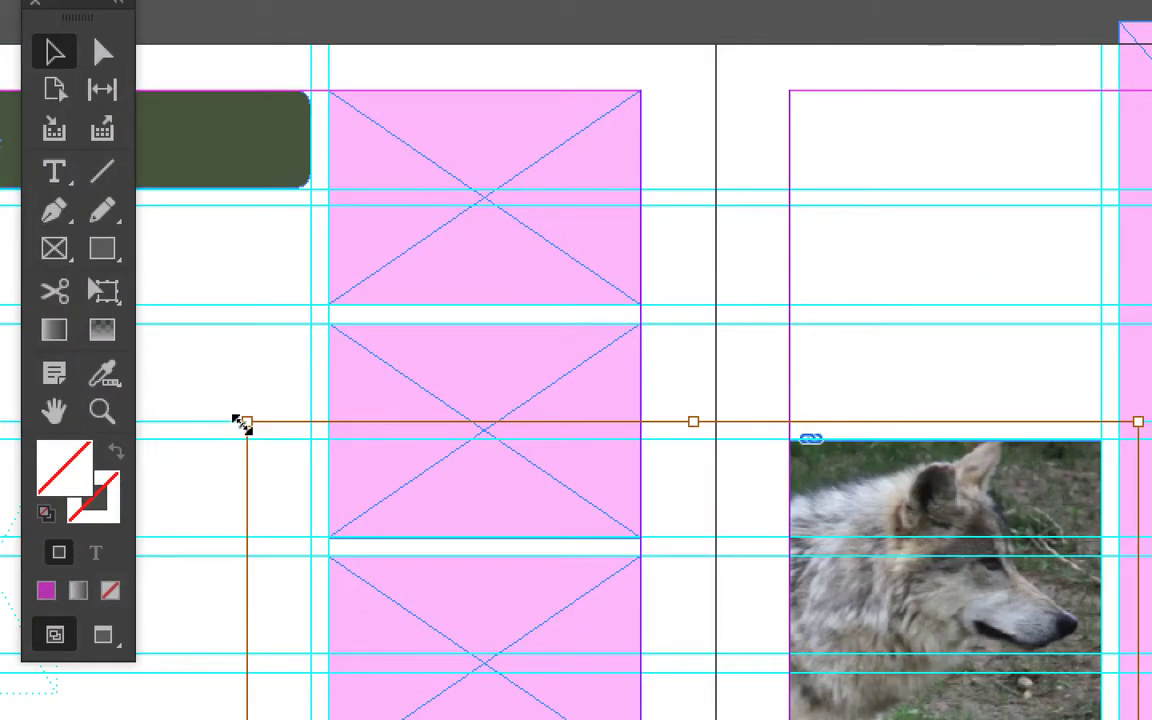
Scale the wolf image down proportionally inside its frame, try enlarging it unevenly, and reverse that enlargement.
{"action": "left_click_drag", "start_coordinate": [242, 424], "coordinate": [441, 508]}
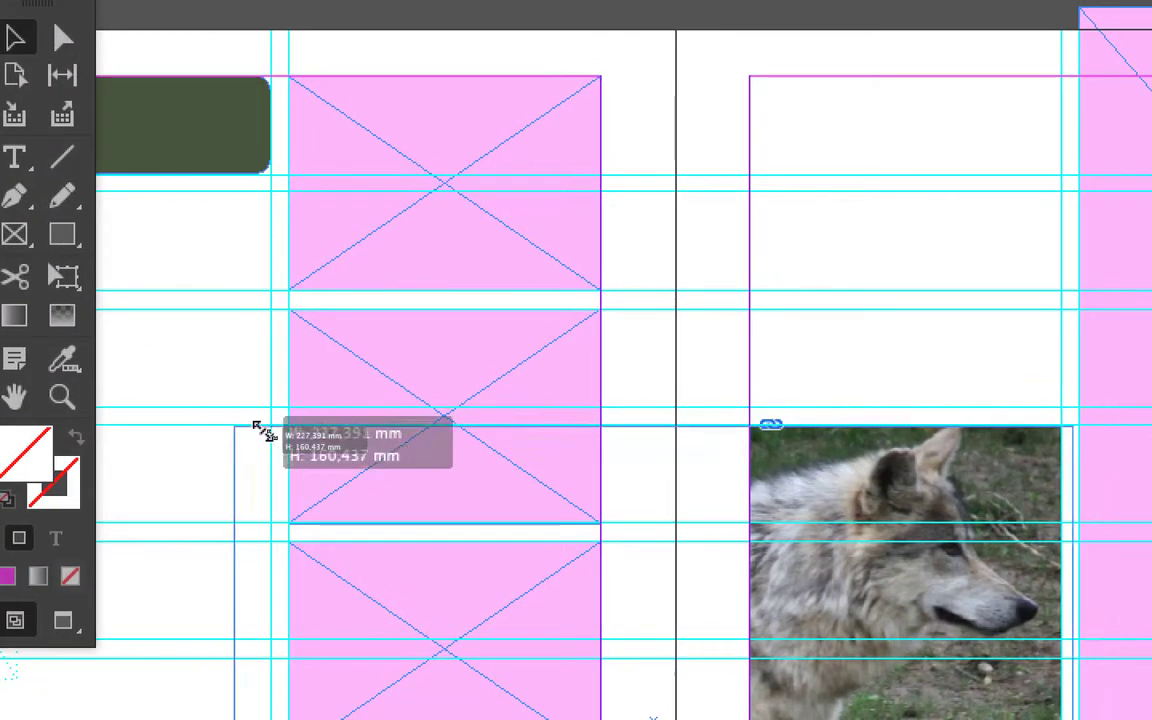
{"action": "left_click_drag", "start_coordinate": [310, 453], "coordinate": [309, 455]}
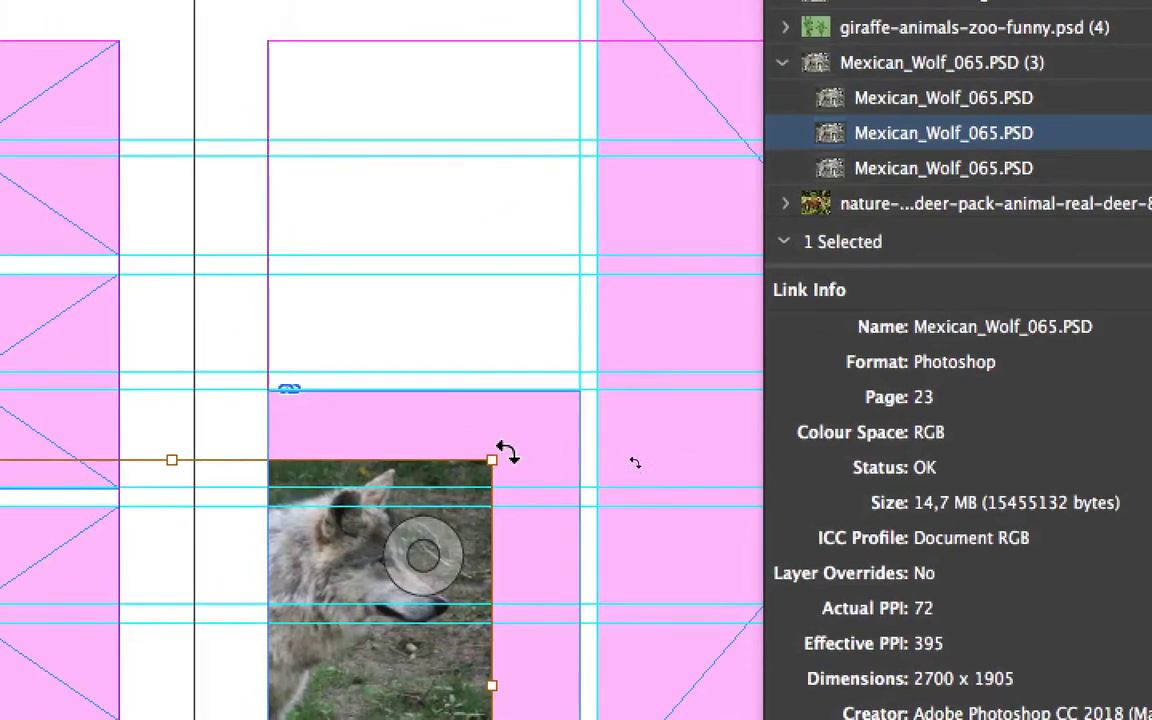
{"action": "left_click_drag", "start_coordinate": [495, 458], "coordinate": [556, 420]}
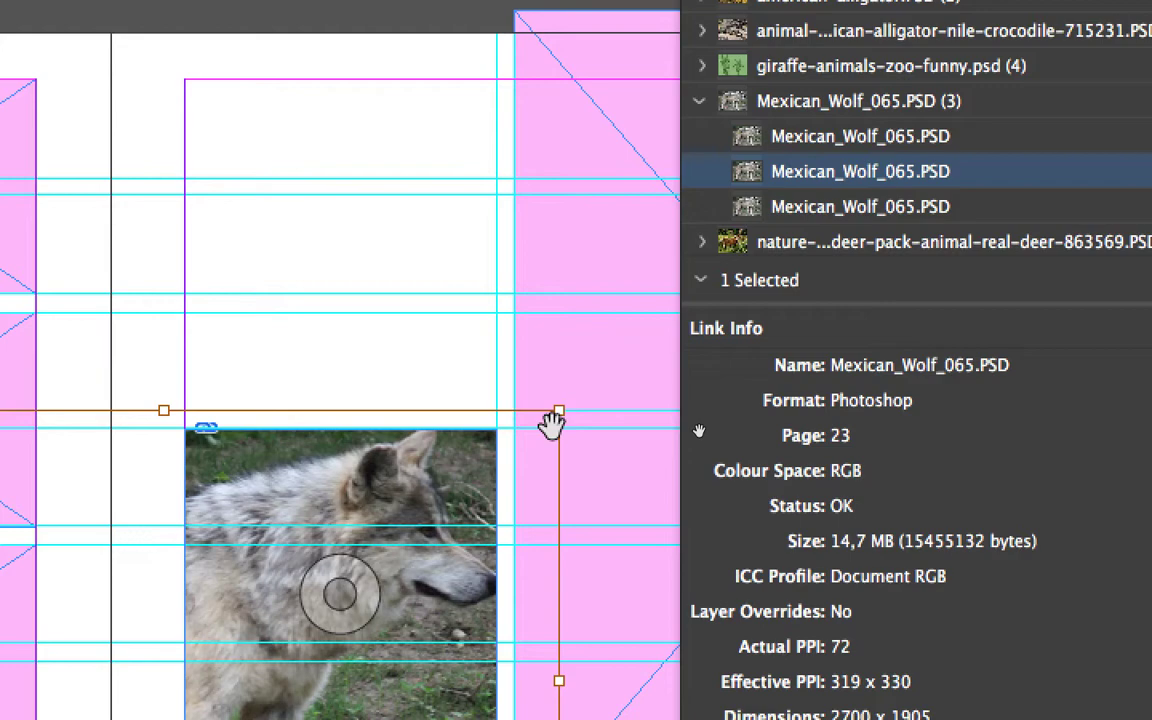
{"action": "left_click_drag", "start_coordinate": [558, 411], "coordinate": [409, 498]}
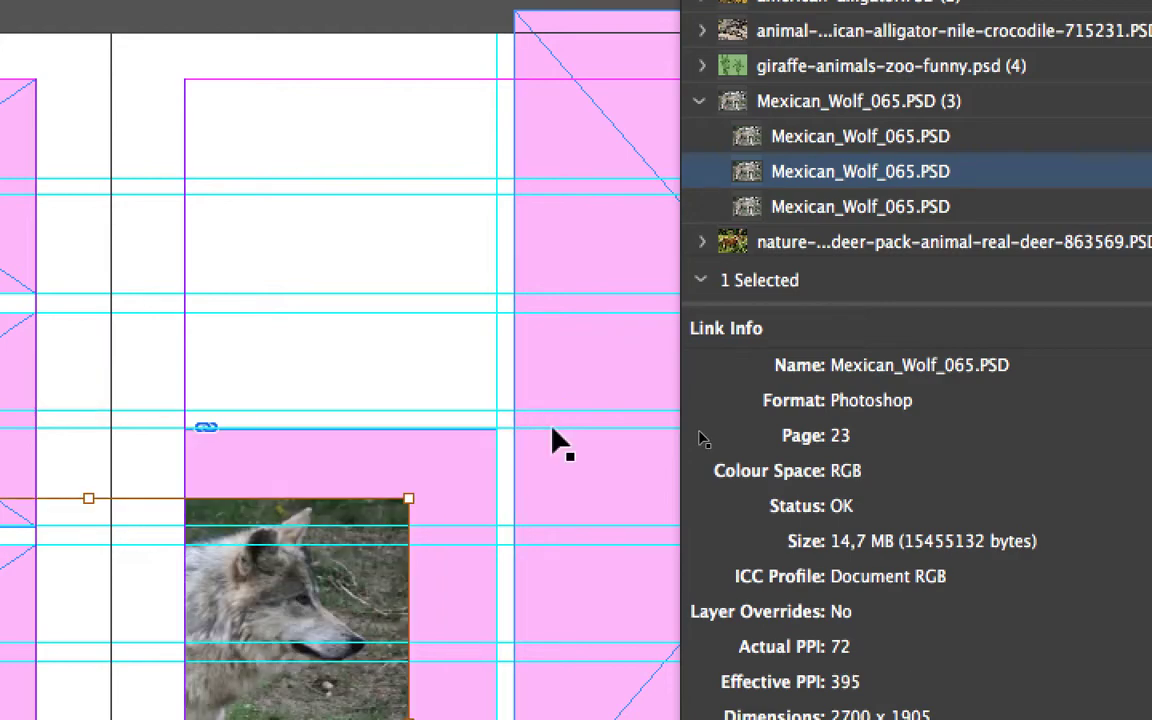
Enlarge the wolf image proportionally to about 206 × 146 mm so it fills its frame on page 23, and deselect it.
{"action": "left_click_drag", "start_coordinate": [503, 453], "coordinate": [619, 369]}
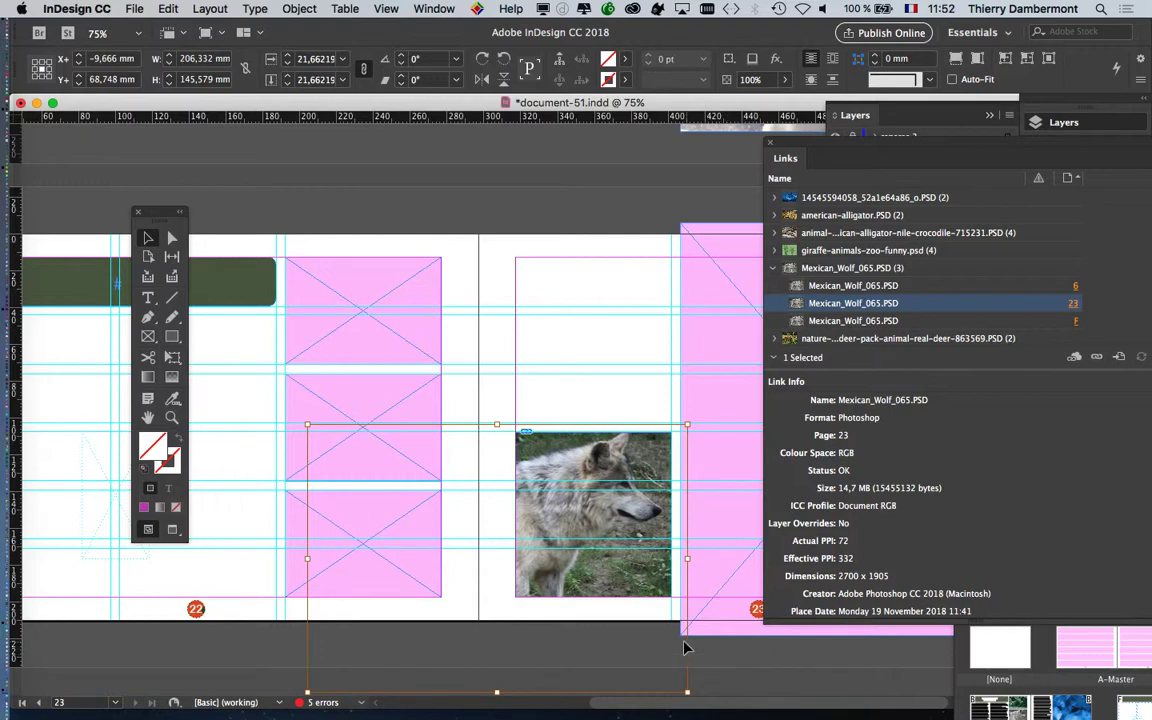
{"action": "key", "text": "super+minus"}
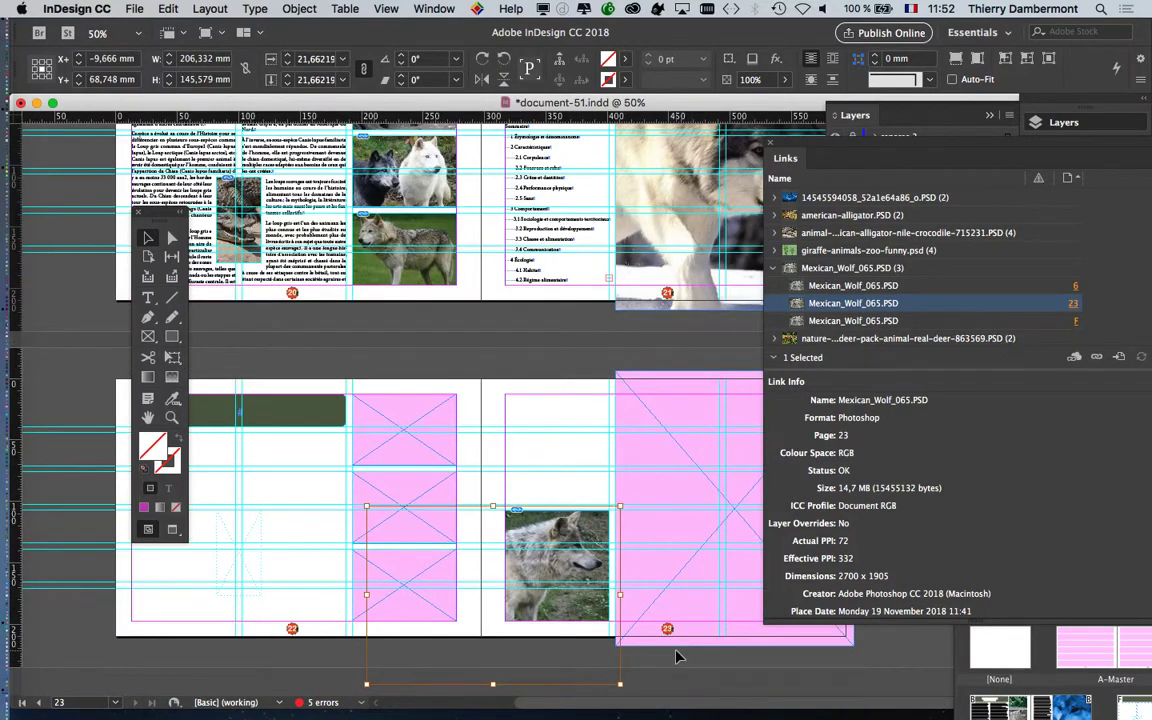
{"action": "left_click", "coordinate": [697, 656]}
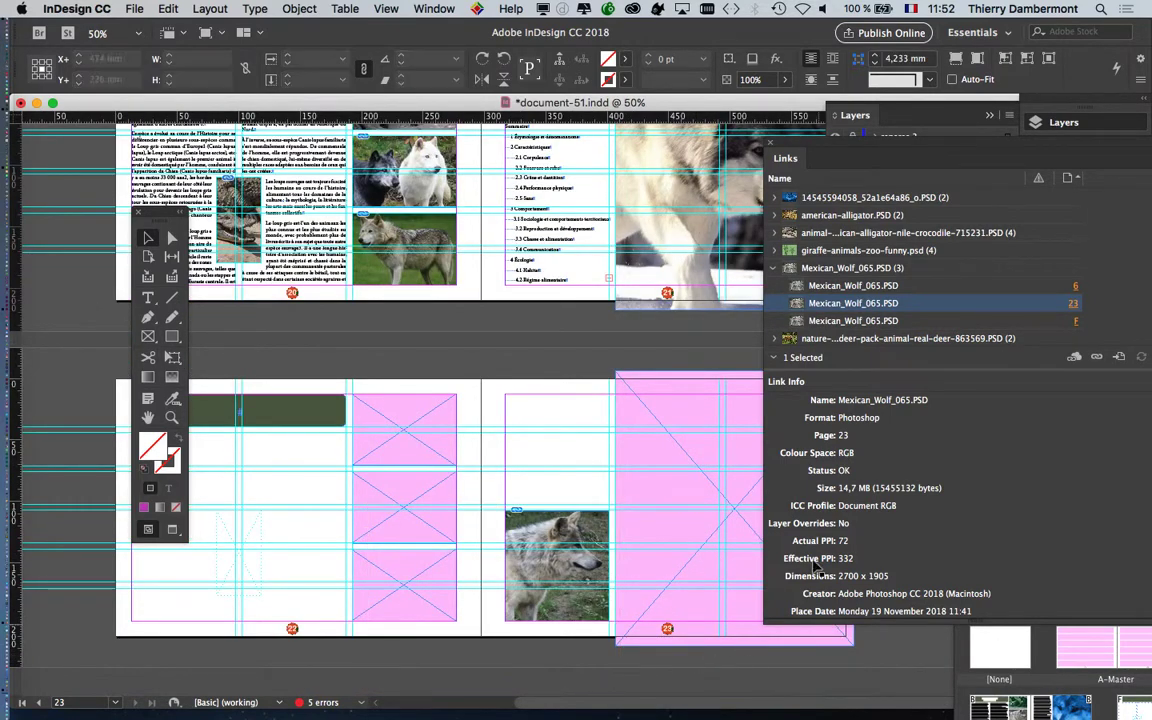